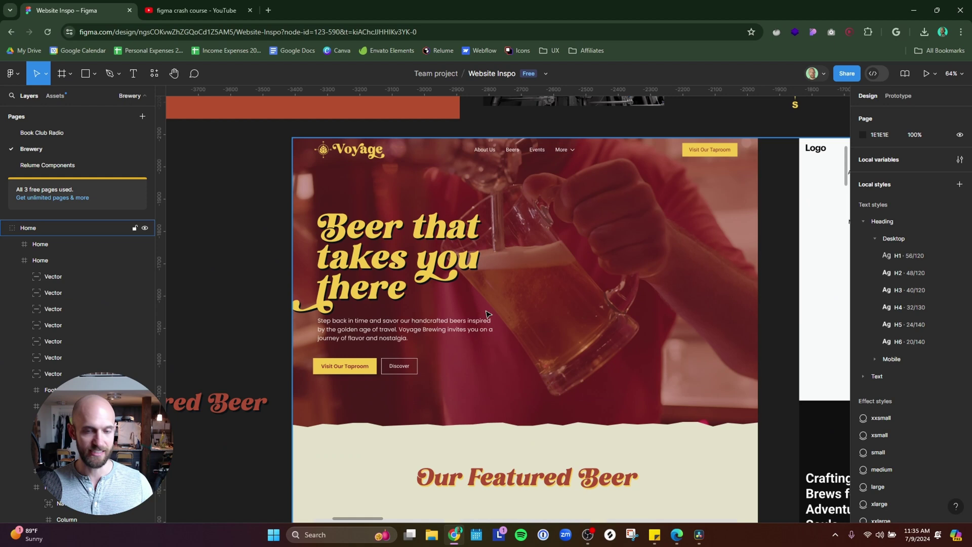
Step: Add a 'dfghsdgfh' text layer and a widened grey rectangle over the brewery hero image
key(t)
click(561, 240)
text(dfghsdgfh)
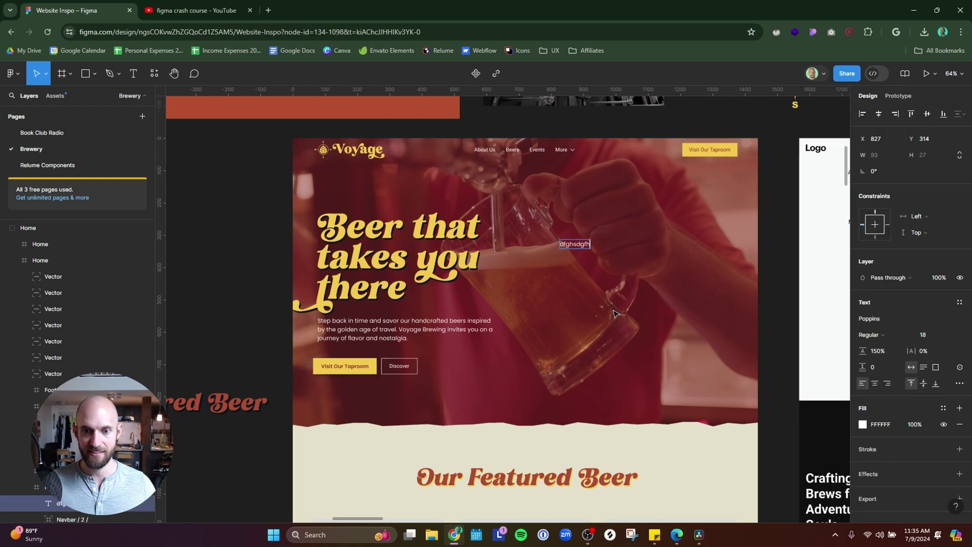
key(Escape)
key(r)
click(560, 301)
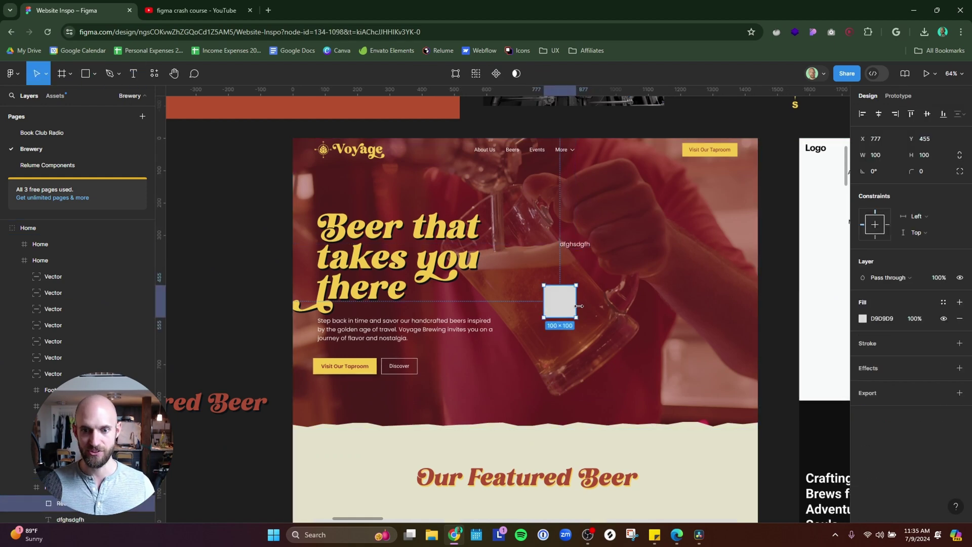
drag(576, 306, 616, 306)
Step: Select the Home frame, scroll through it, and switch to the Figma crash course YouTube results
click(610, 407)
scroll(610, 406, down, 7)
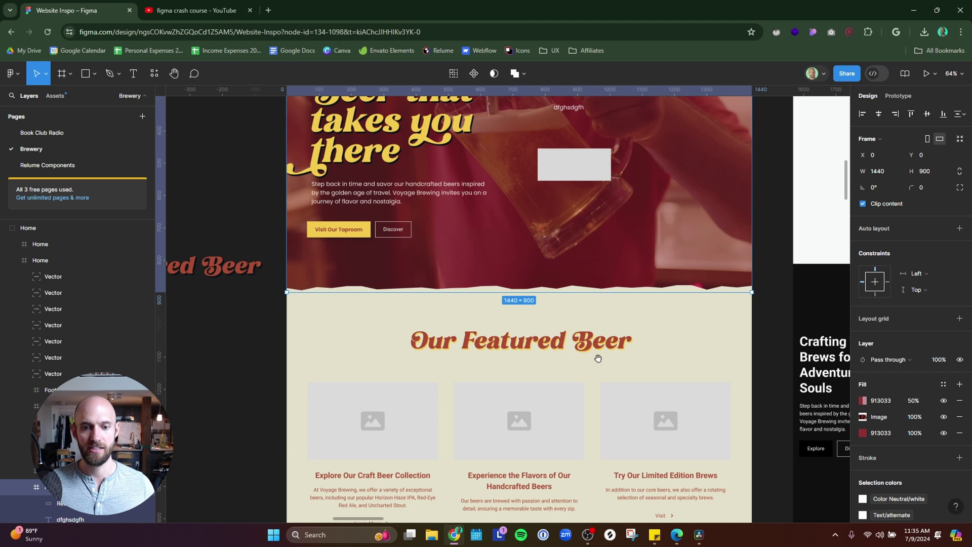
scroll(600, 348, down, 9)
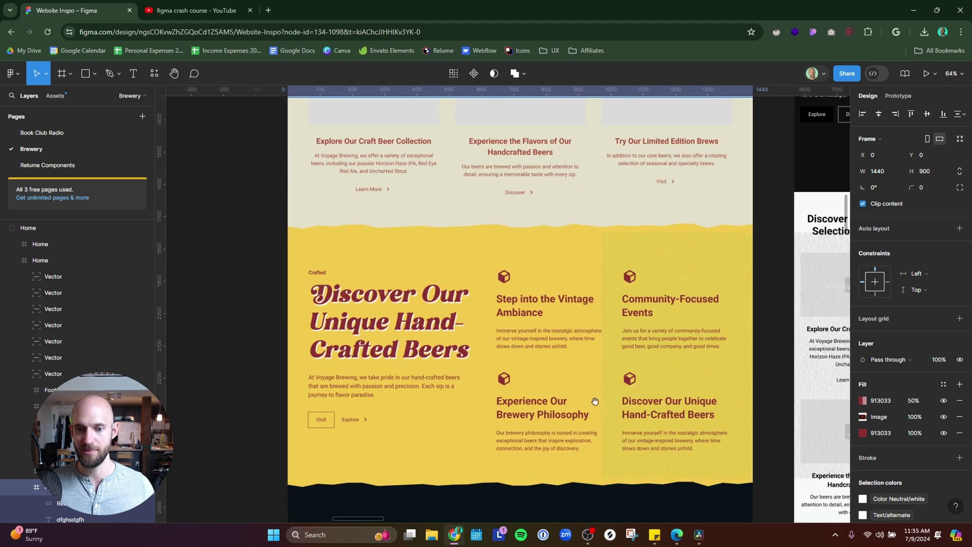
scroll(570, 302, down, 6)
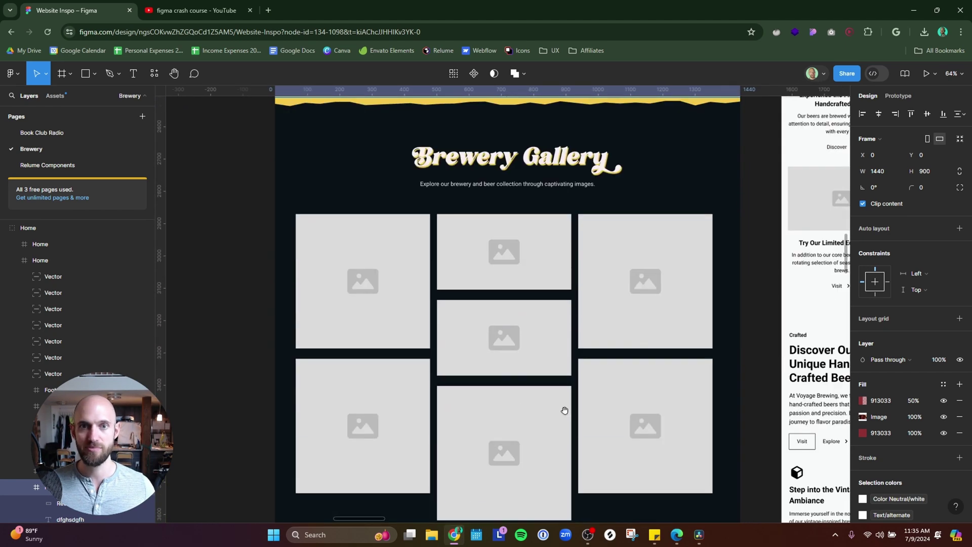
scroll(561, 333, down, 1)
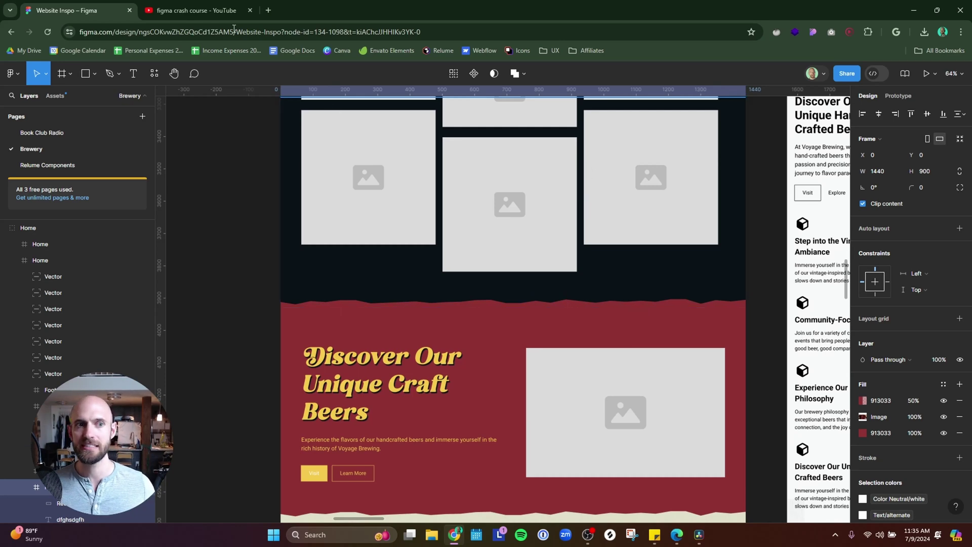
click(220, 11)
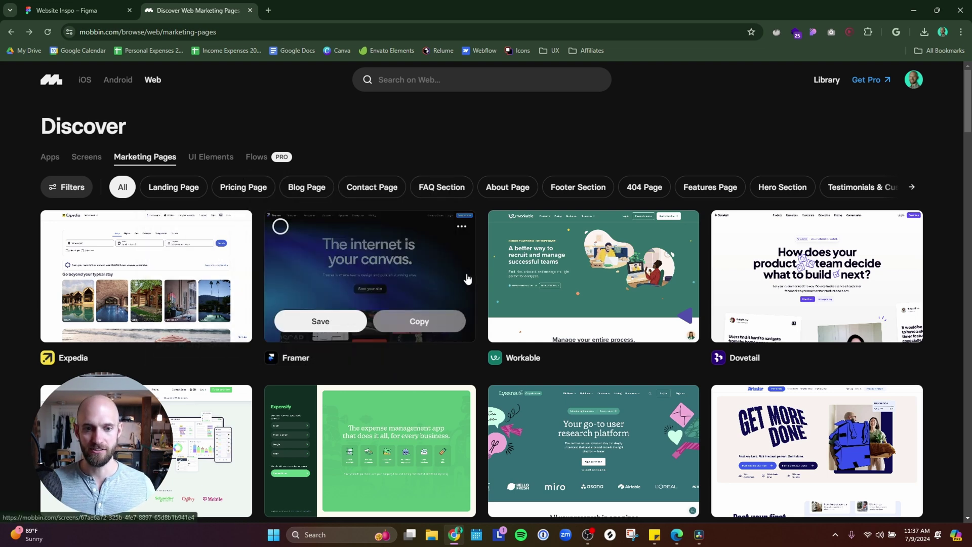
Step: Copy the Framer landing page screenshot from Mobbin and paste it onto the Figma canvas
click(466, 279)
click(490, 462)
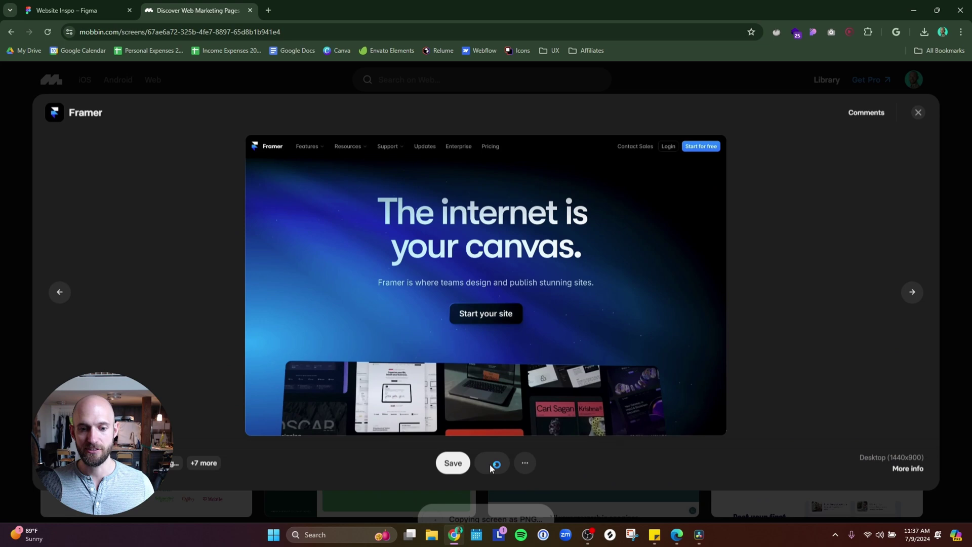
click(81, 10)
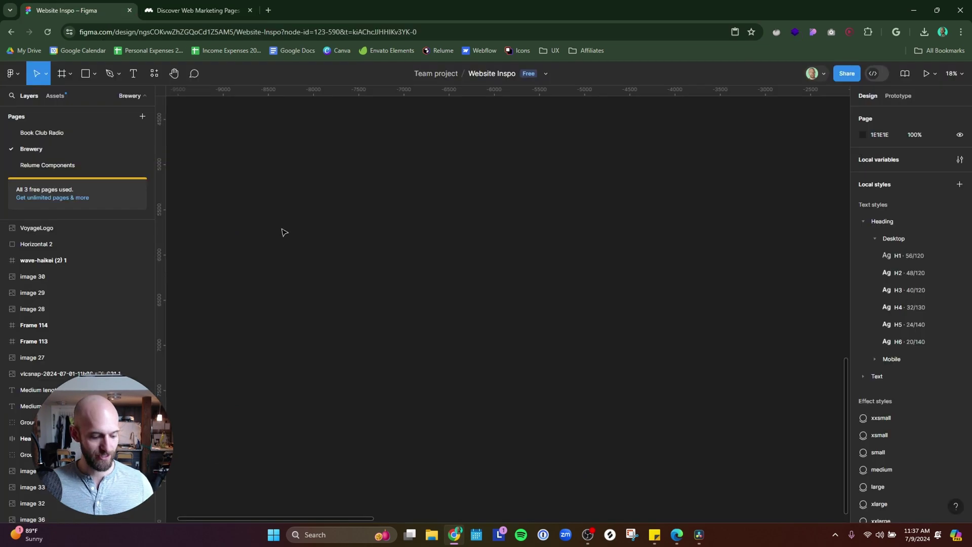
key(ctrl+v)
Step: Go back to Mobbin and close the Framer screen to reach the Discover grid
click(410, 190)
click(197, 10)
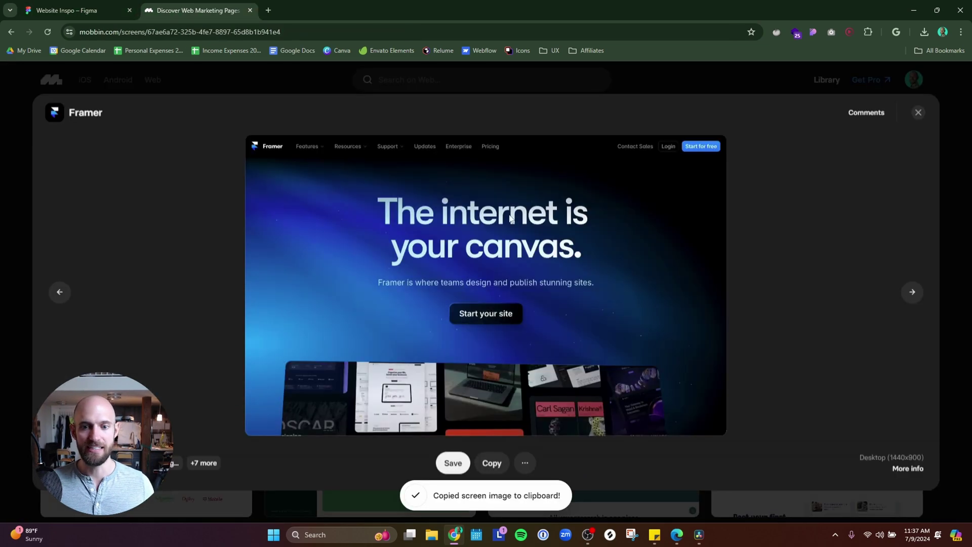
click(701, 77)
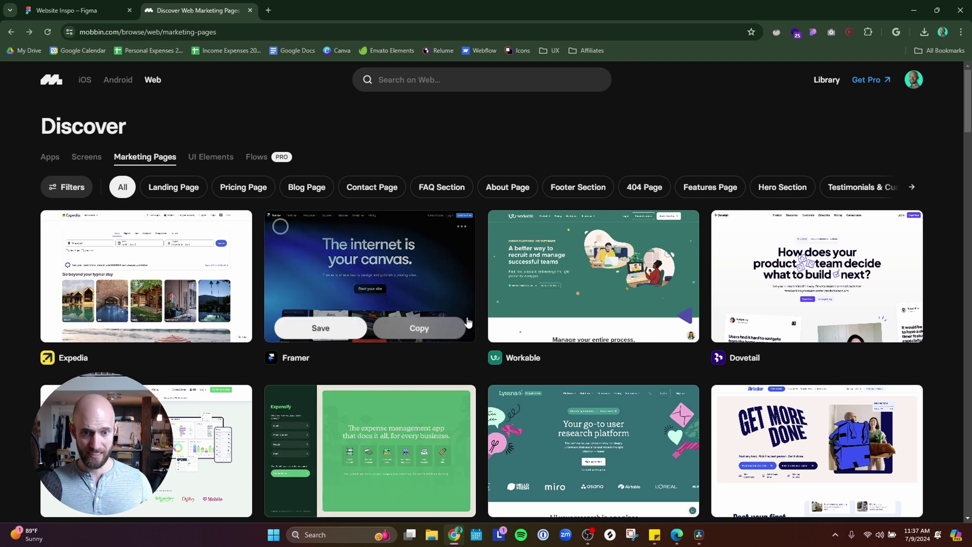
Step: Open csspeeper.com in a new tab, with a Hulu page in another tab
mouse_move(419, 255)
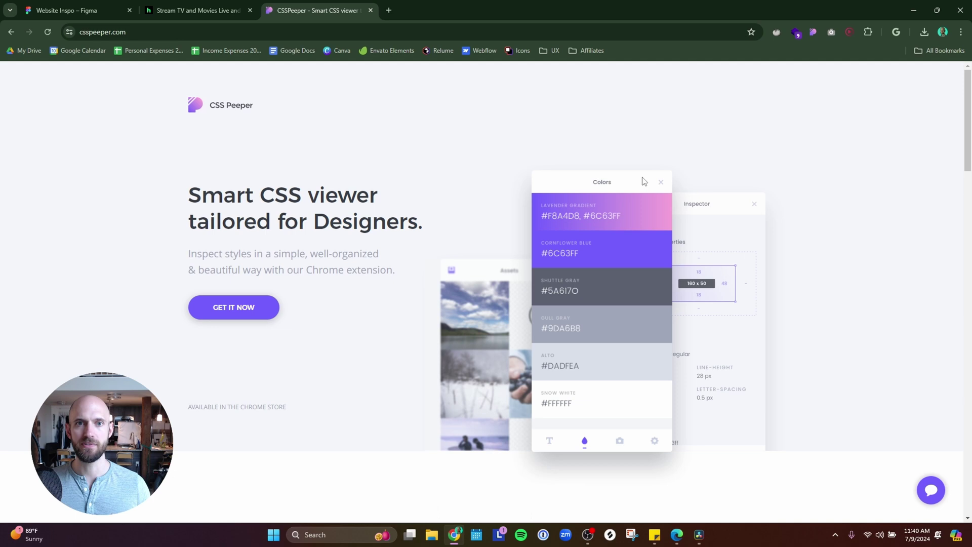
Step: Inspect Hulu's 'All with ads, for $14.99/month.' subheadline, revealing Graphik Web 24px white
click(184, 14)
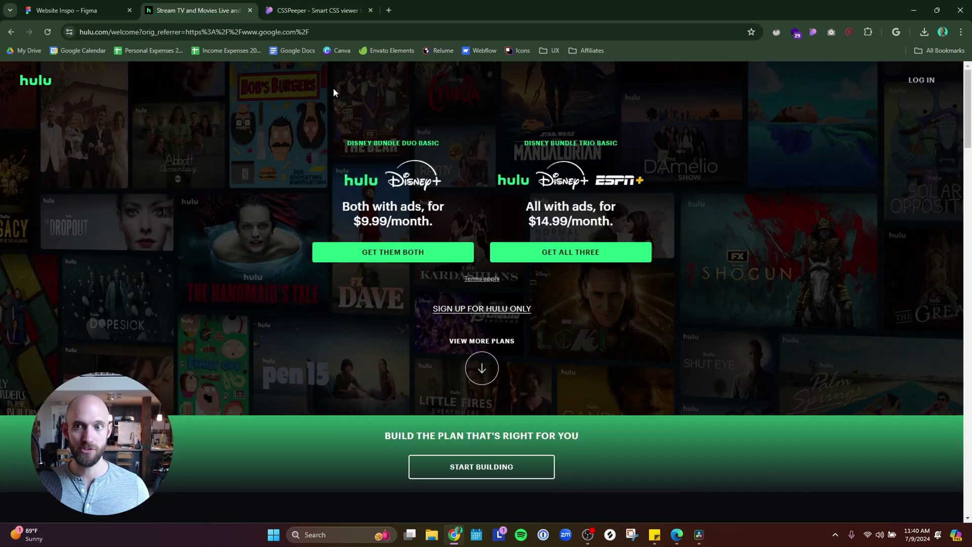
click(813, 32)
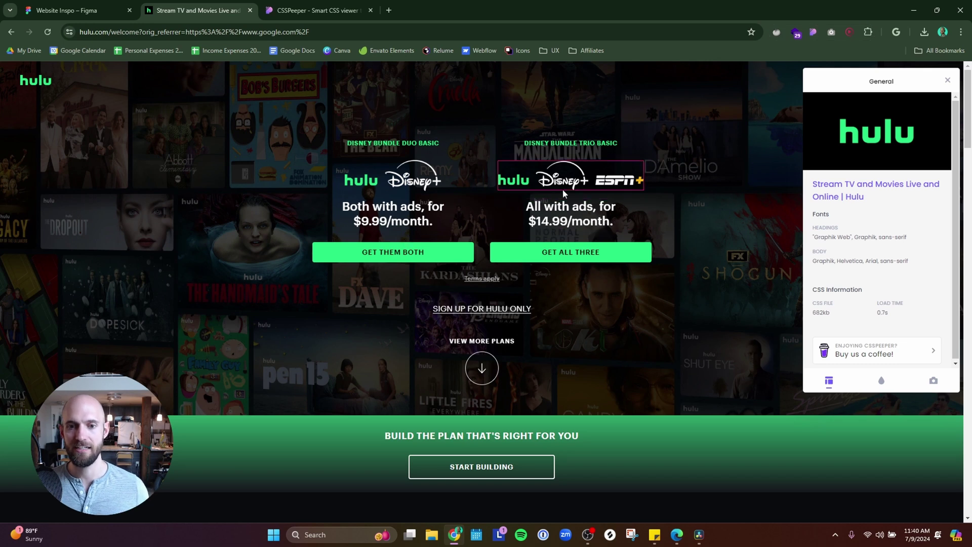
click(583, 218)
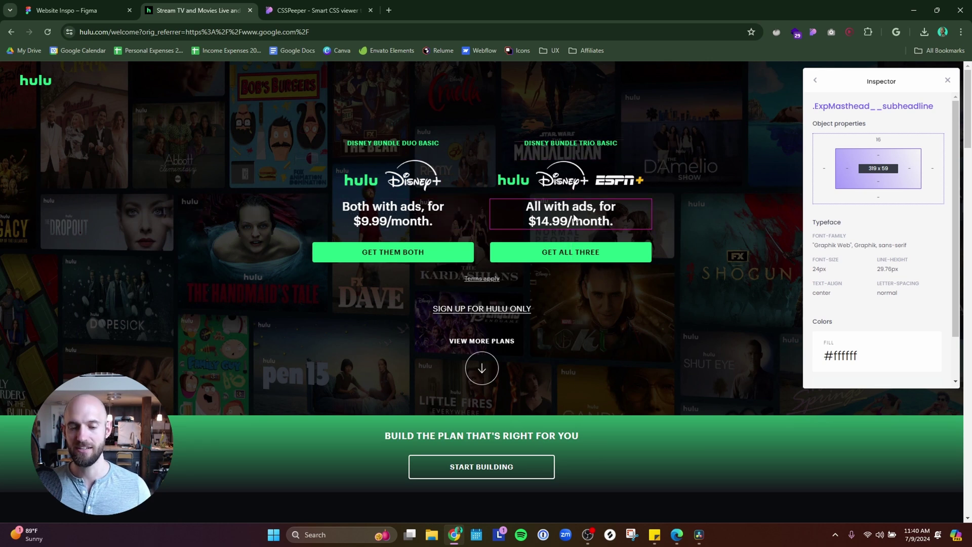
click(590, 217)
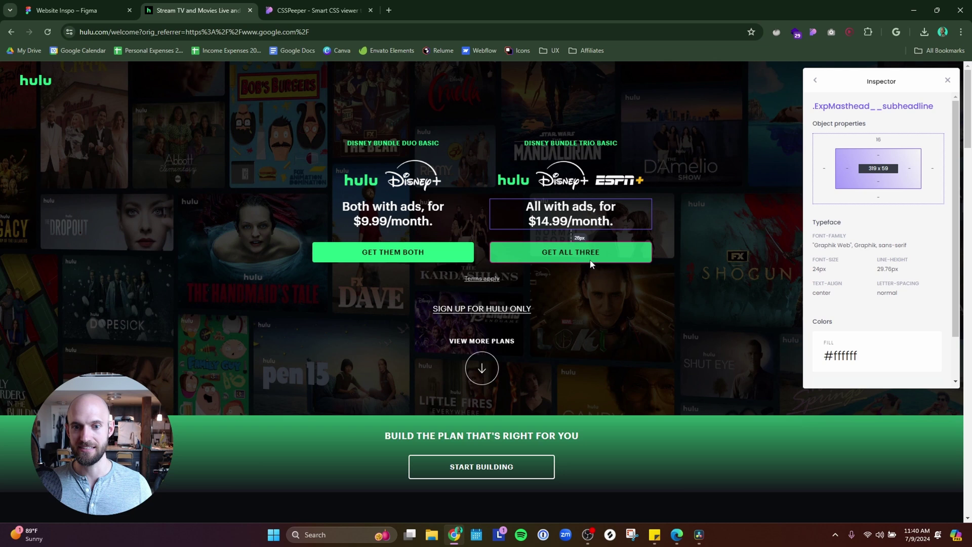
scroll(663, 226, down, 1)
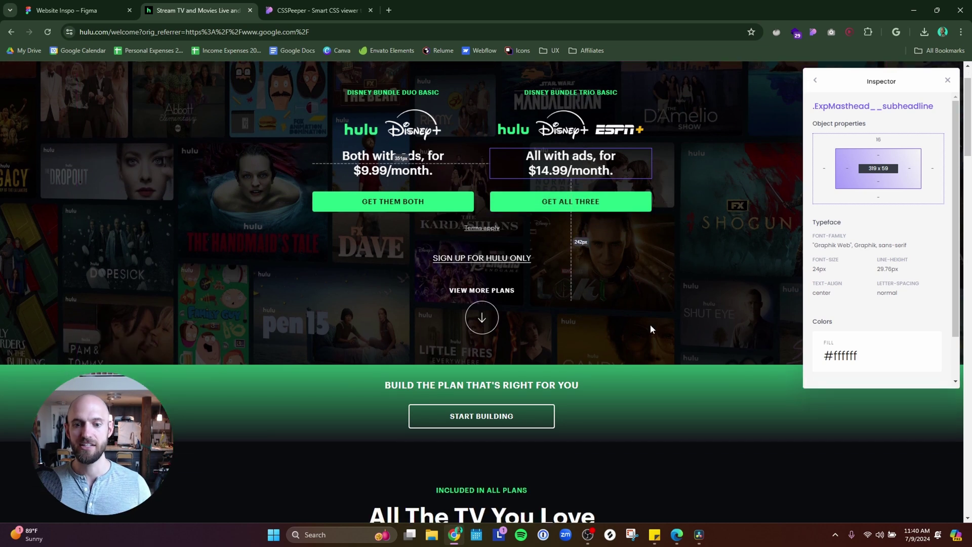
Step: Return to General, then scroll through Hulu's extracted colours, including the #1ce783 green
click(815, 80)
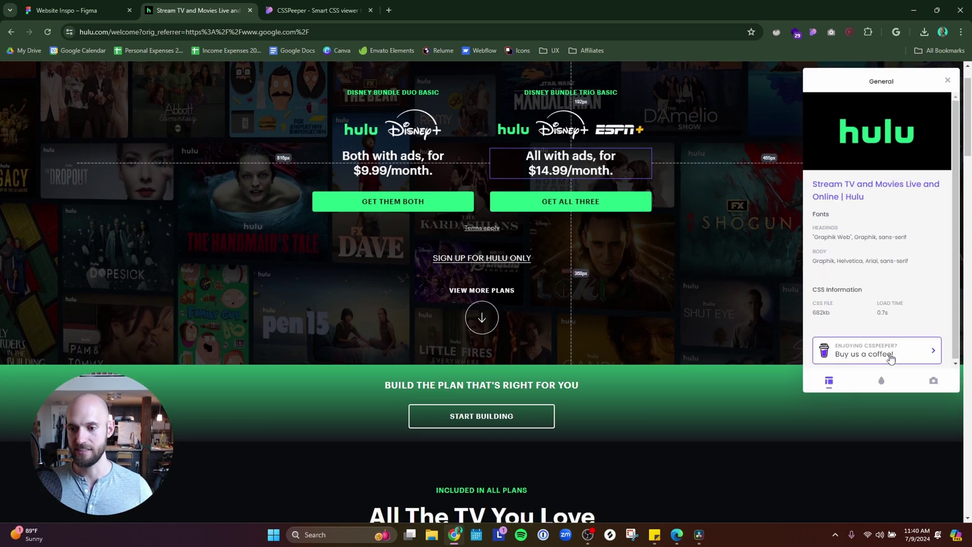
click(881, 381)
scroll(872, 130, down, 5)
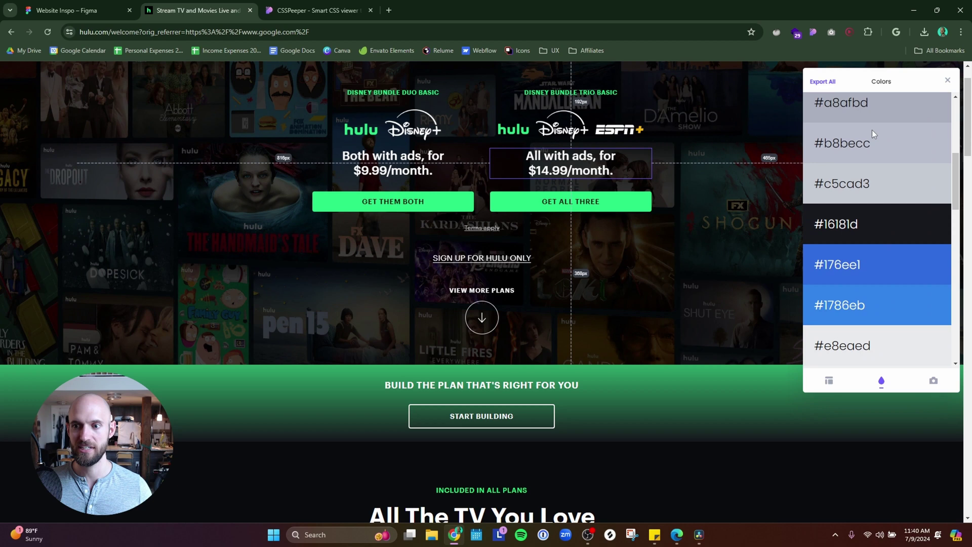
scroll(872, 130, down, 3)
scroll(872, 130, down, 4)
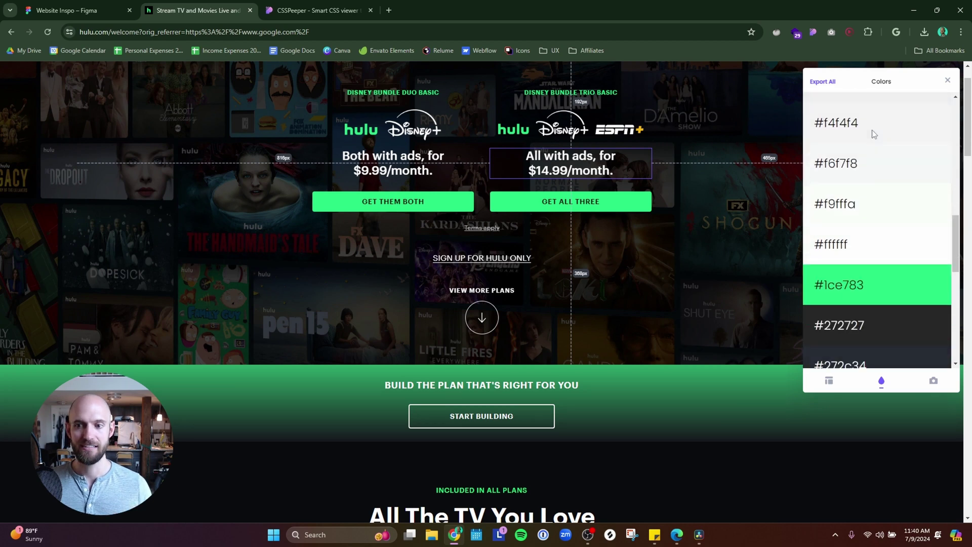
scroll(871, 134, down, 7)
scroll(871, 134, up, 6)
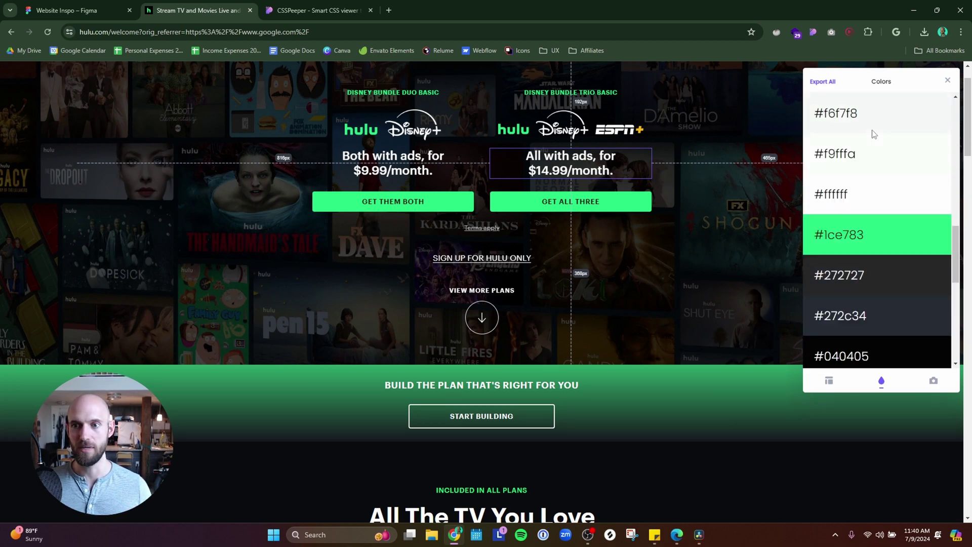
scroll(872, 133, up, 8)
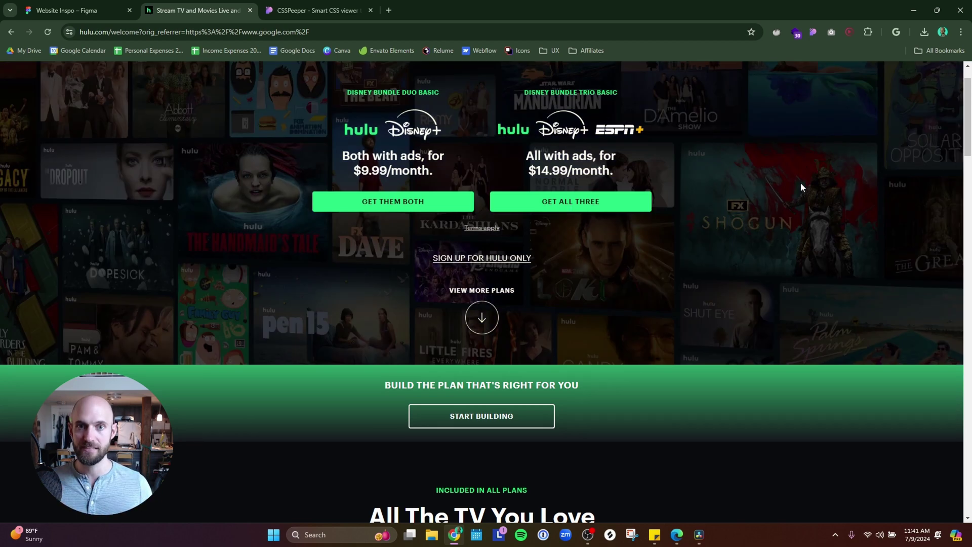
scroll(755, 229, down, 8)
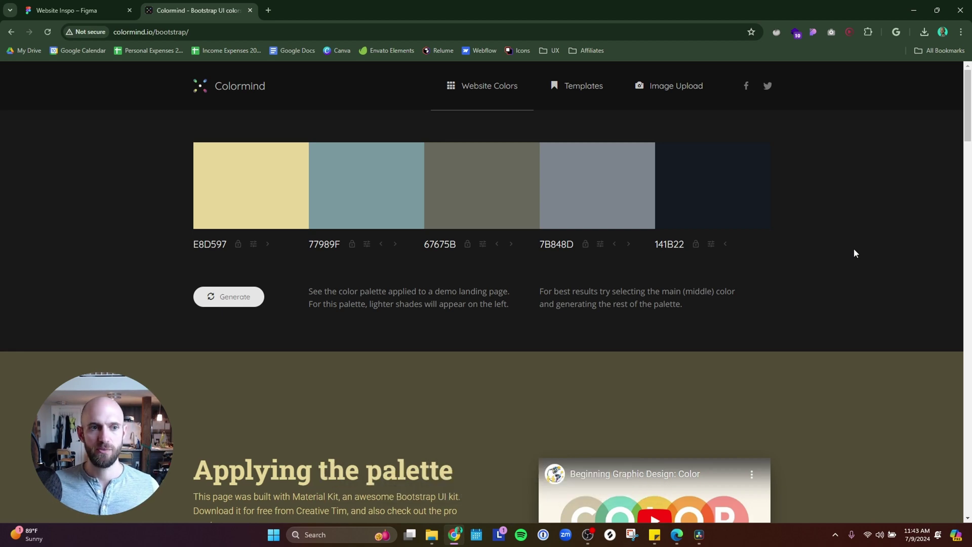
Step: Generate the FBFAFB, 969B8A, 9CACBF, 8A89AC, 32394F palette and preview it on the demo page
click(234, 298)
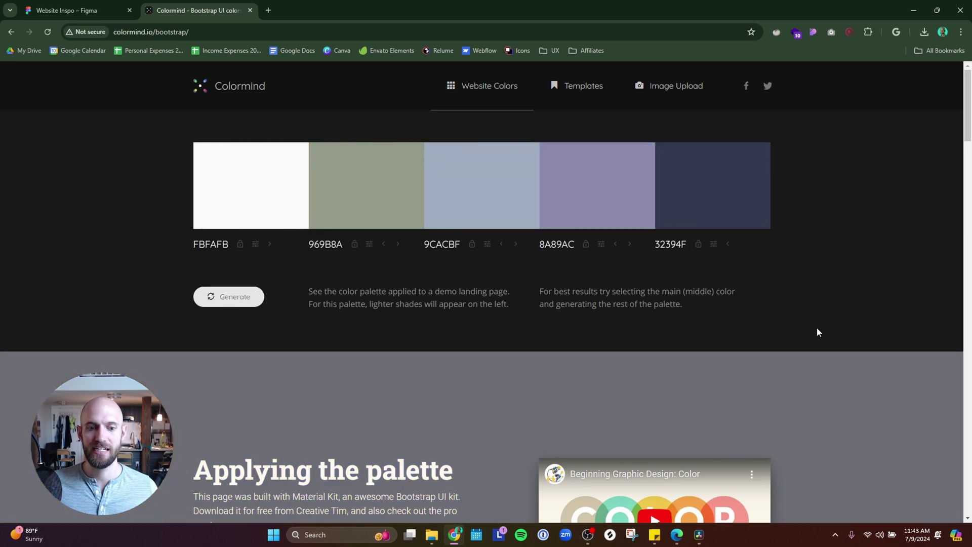
scroll(882, 280, down, 5)
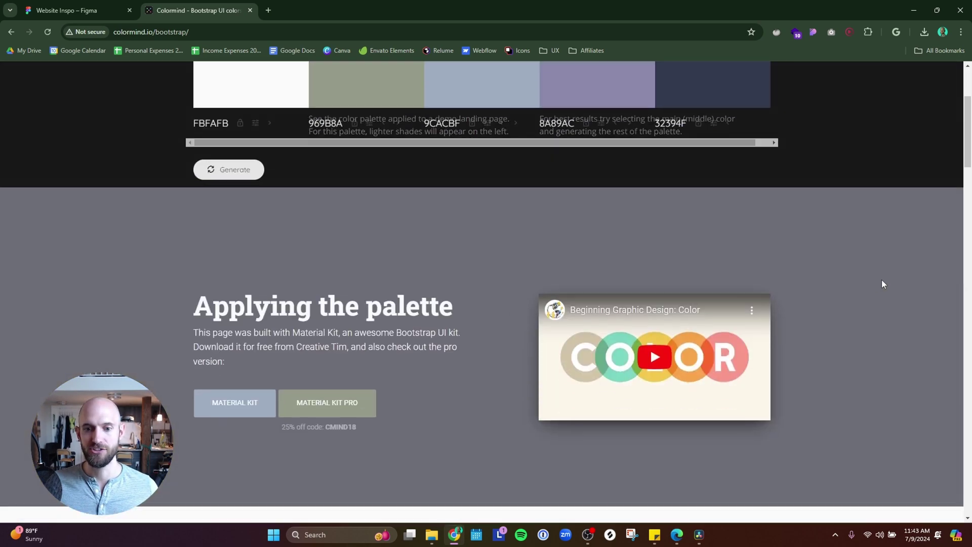
scroll(508, 332, down, 8)
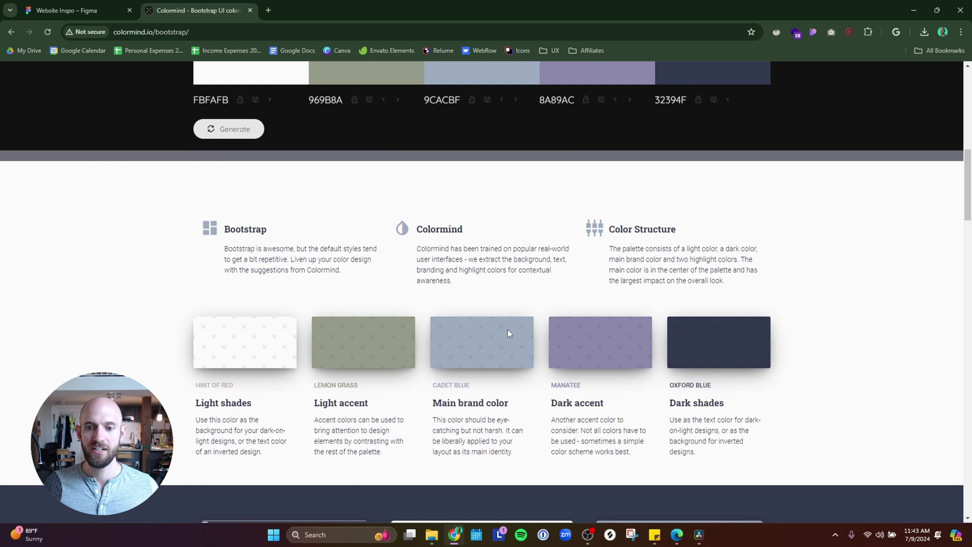
scroll(508, 332, down, 2)
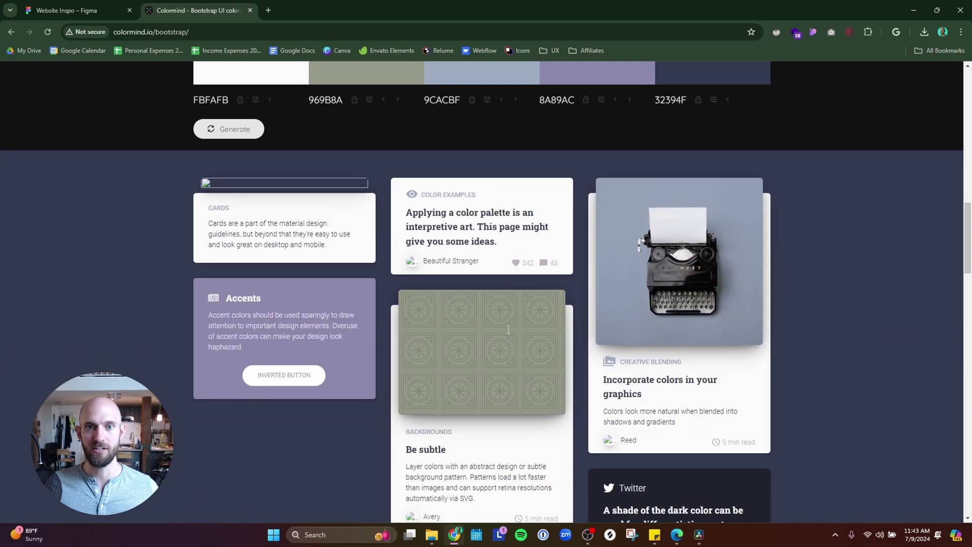
scroll(508, 332, down, 1)
scroll(508, 333, up, 10)
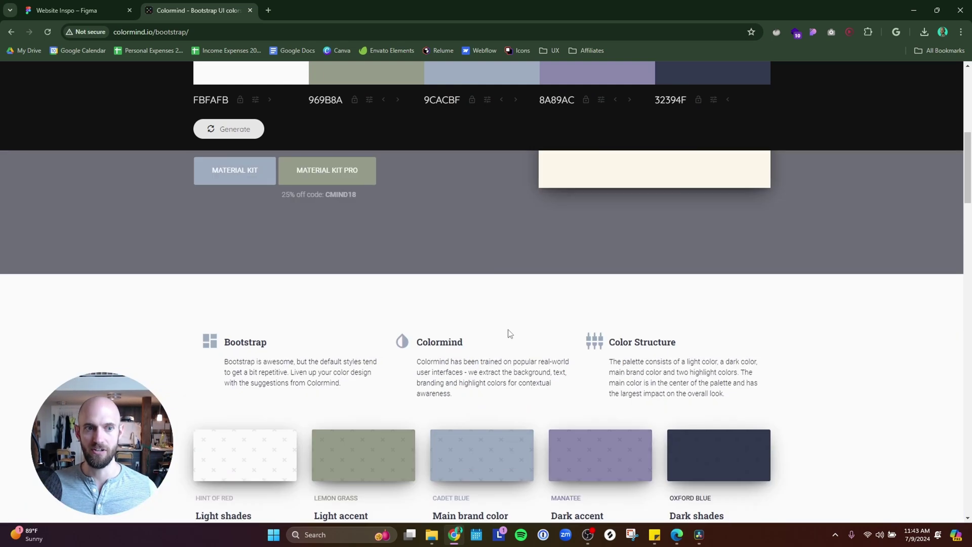
scroll(508, 332, up, 3)
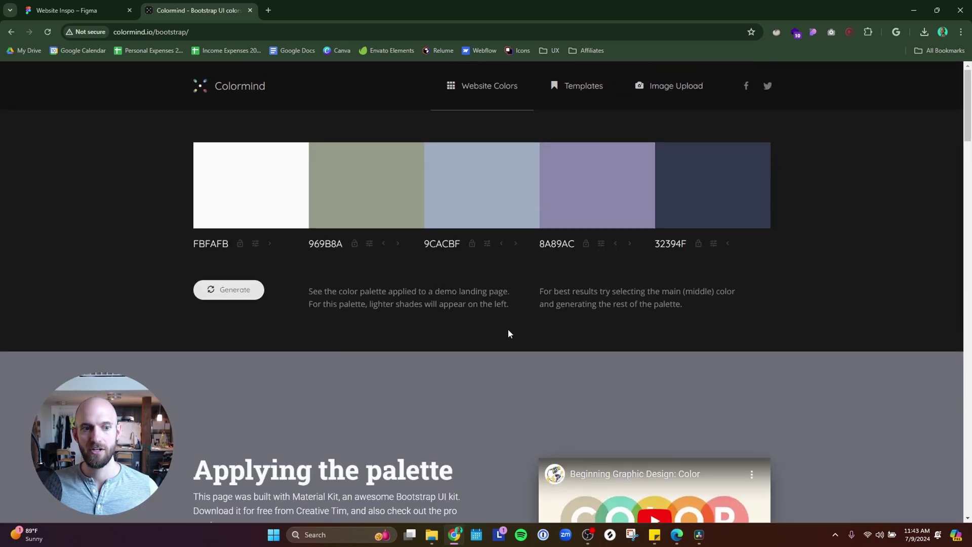
Step: Set the first colour to orange E3761C and lock it
click(255, 244)
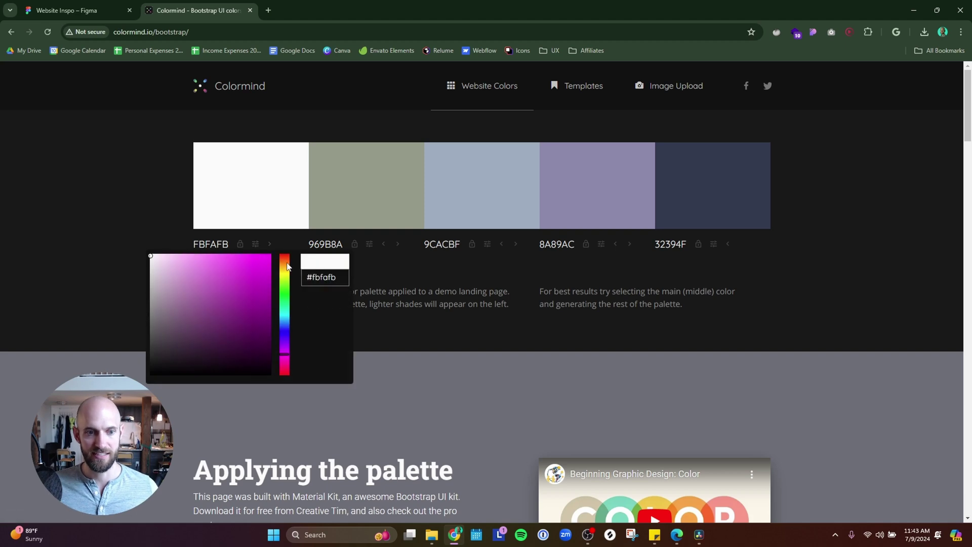
click(286, 262)
click(241, 269)
click(256, 266)
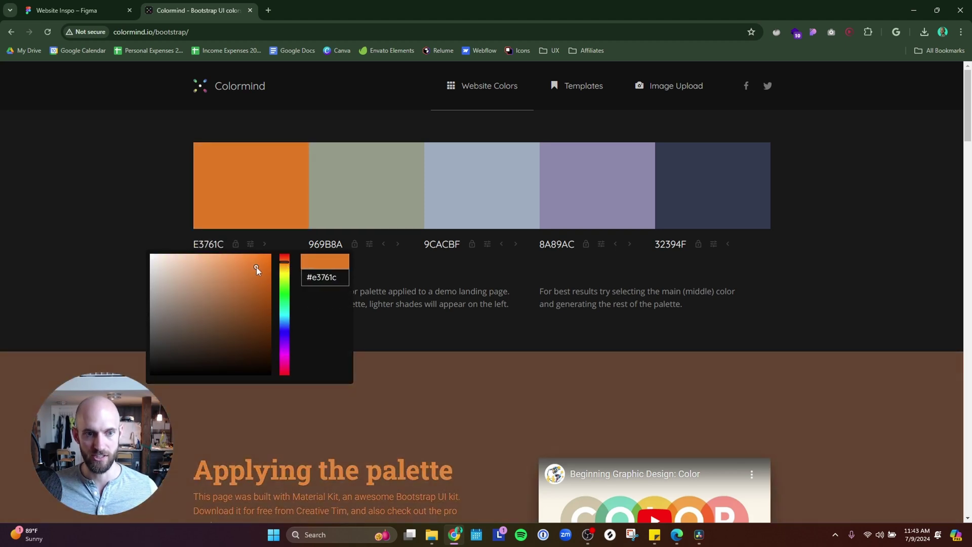
click(236, 245)
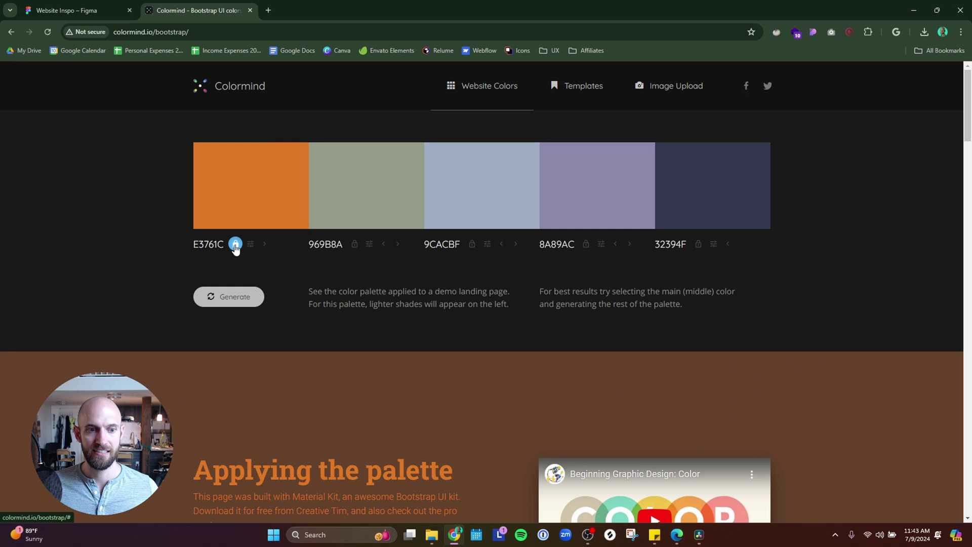
Step: Generate companion colours E0C35D, 886690, 8B5A95 and 1A0F1B and preview them on the demo page
click(228, 298)
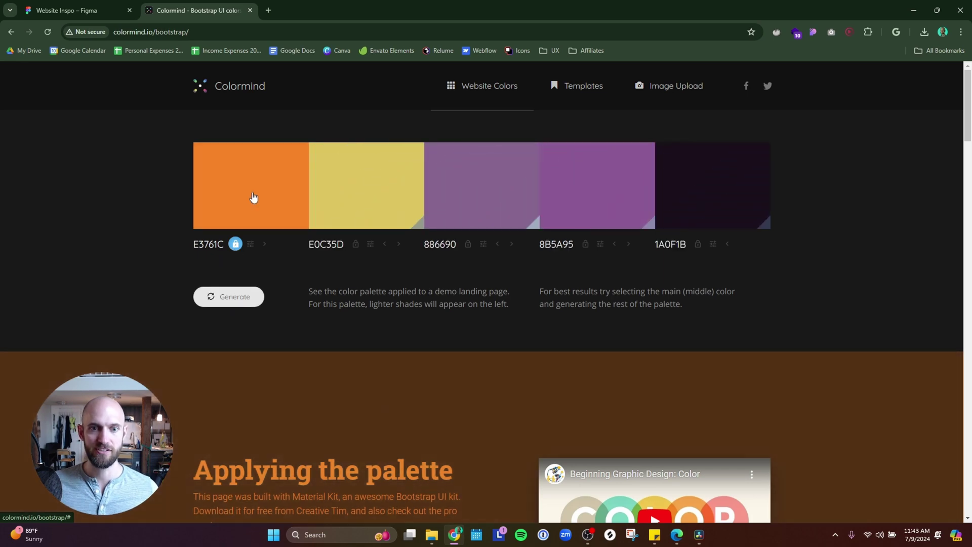
scroll(752, 309, down, 5)
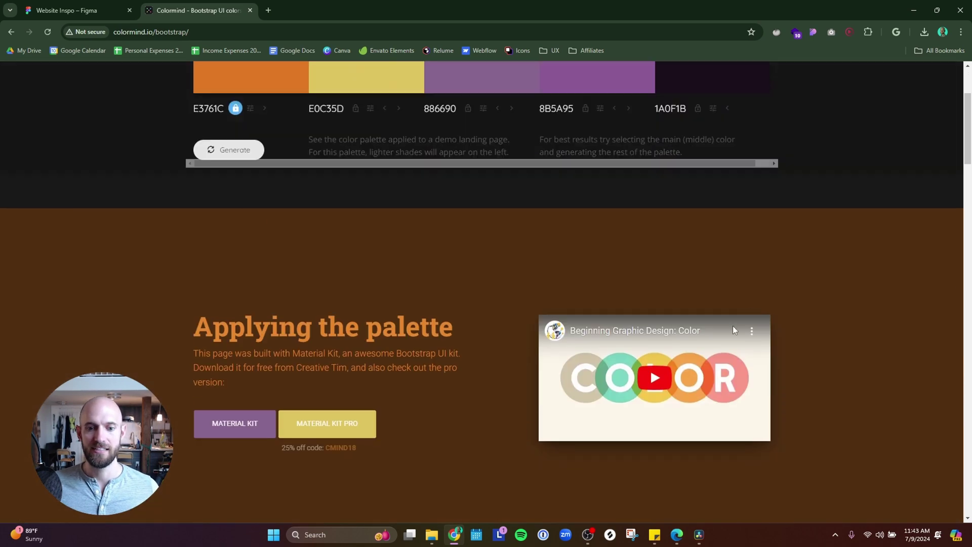
scroll(518, 330, down, 7)
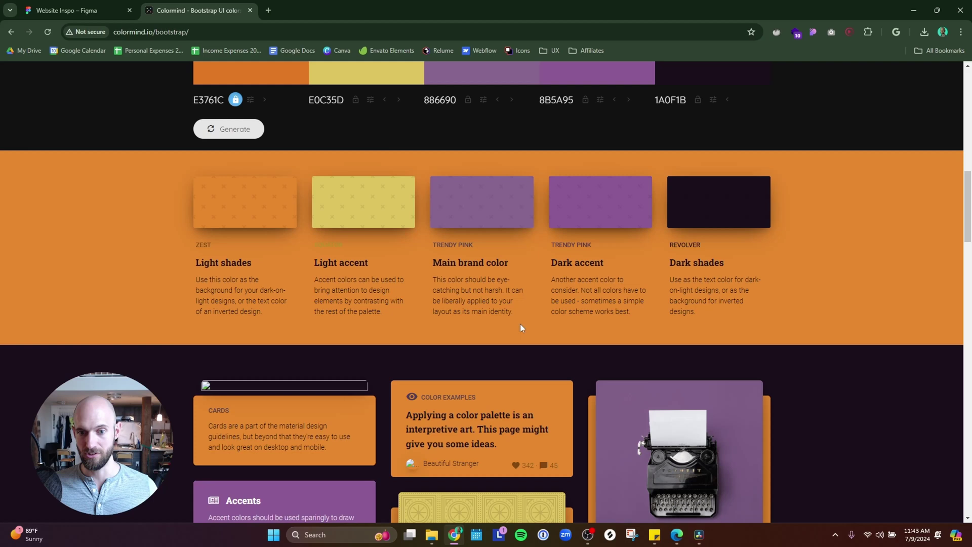
scroll(521, 327, down, 6)
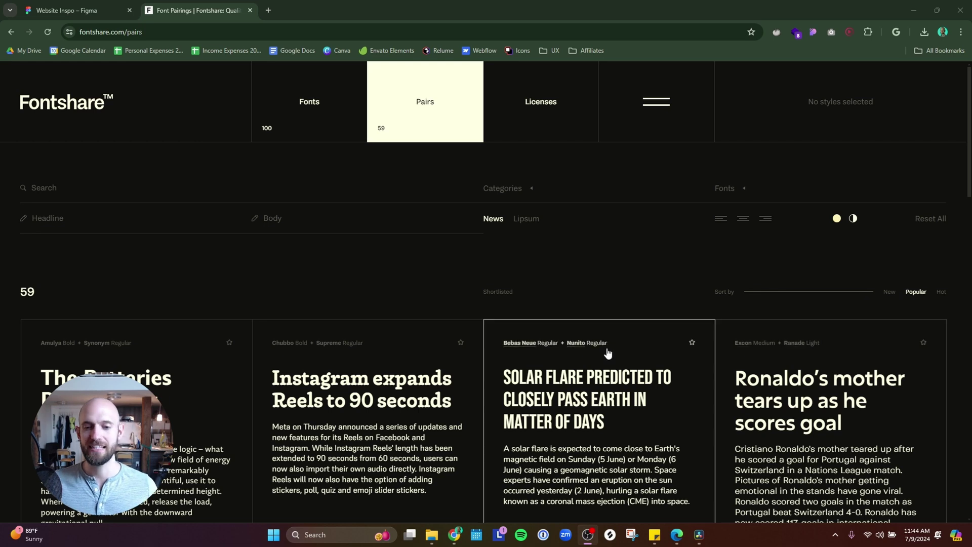
Step: Add the Pilcrow Rounded + Hind pairing from the Pairs page
scroll(599, 342, down, 2)
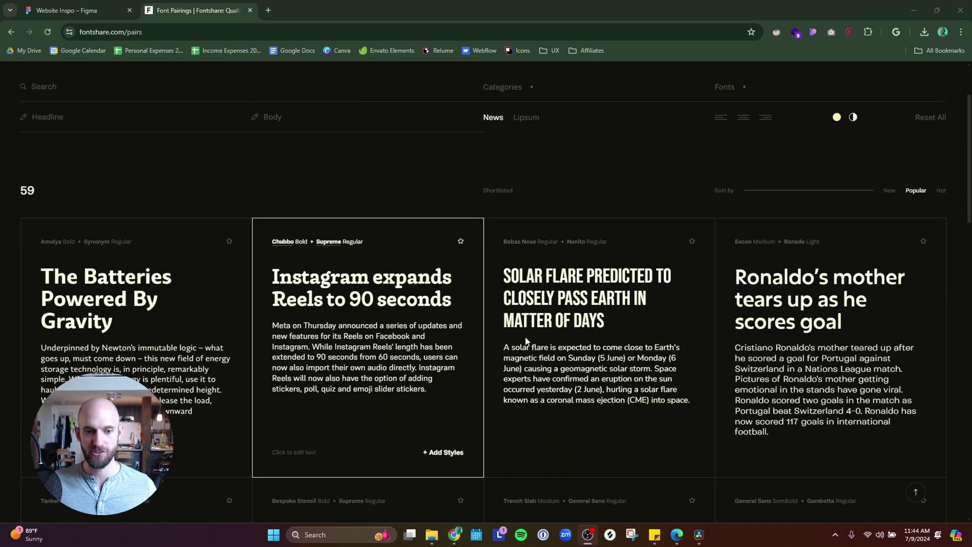
scroll(603, 327, down, 2)
scroll(603, 327, down, 5)
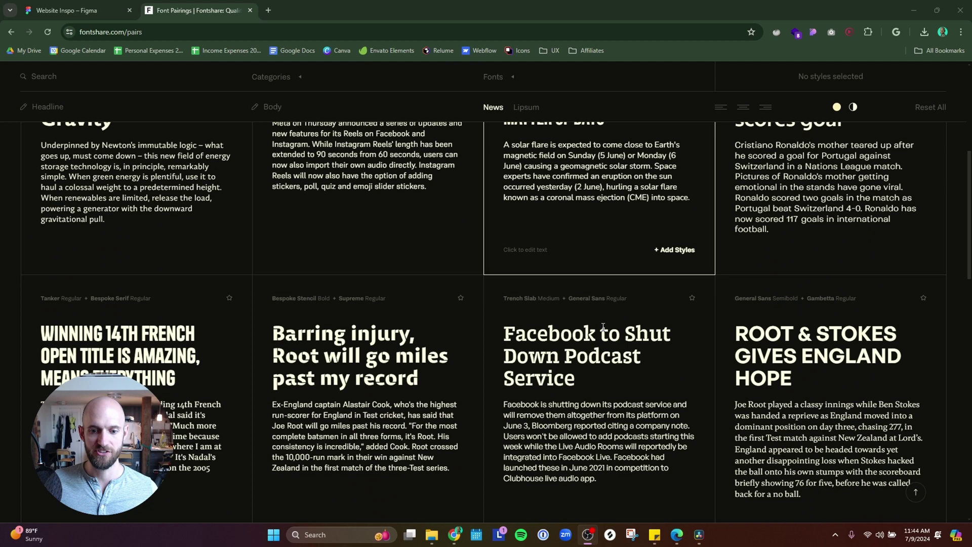
scroll(603, 327, down, 4)
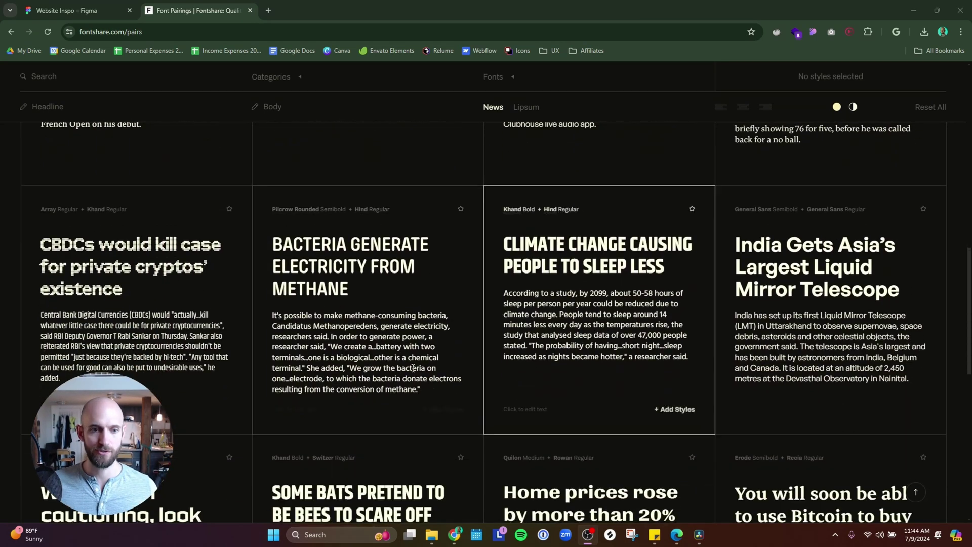
click(438, 410)
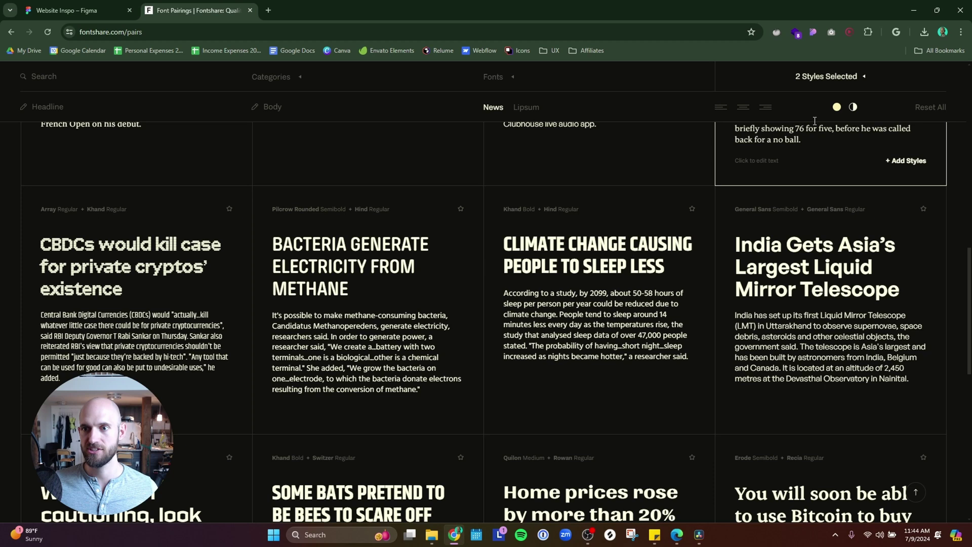
Step: Download the two selected Pilcrow Rounded and Hind font styles
click(858, 76)
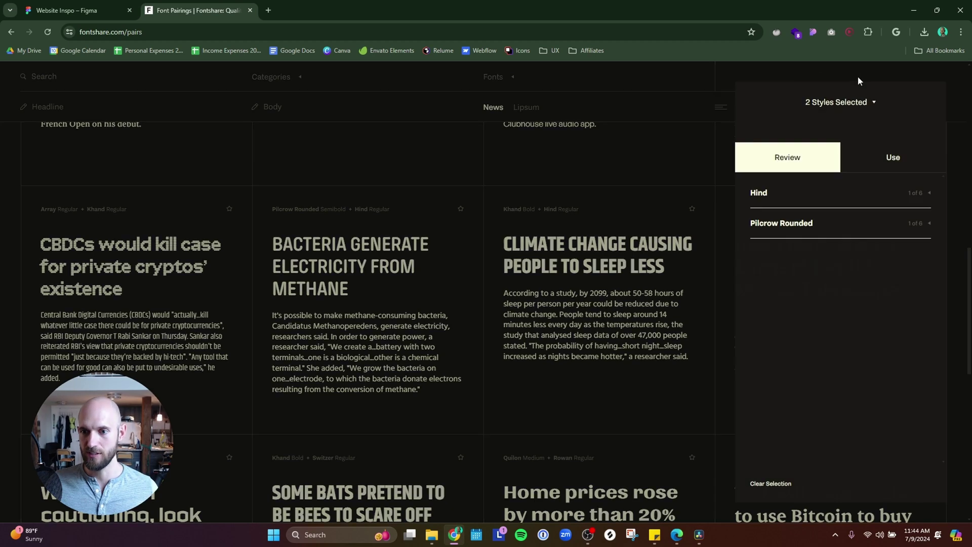
click(892, 157)
click(844, 274)
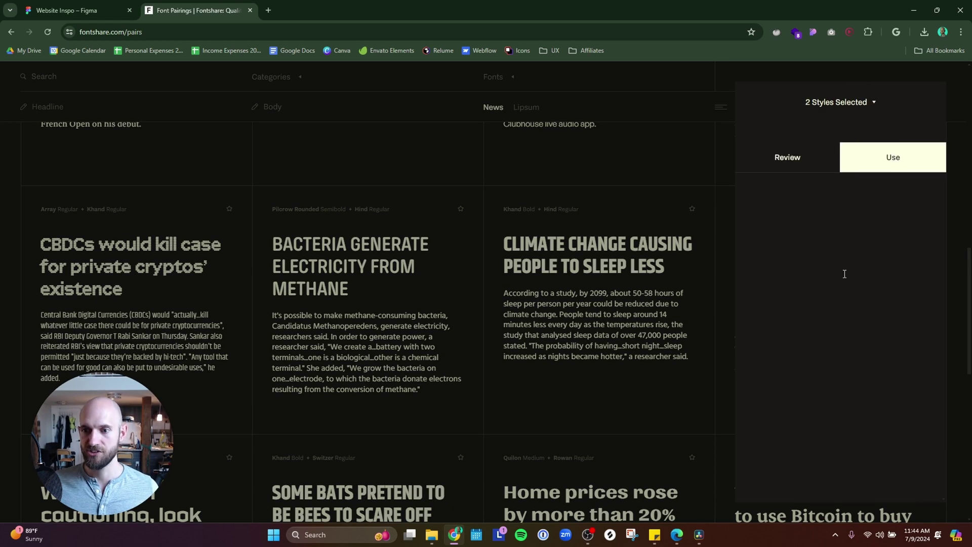
click(848, 470)
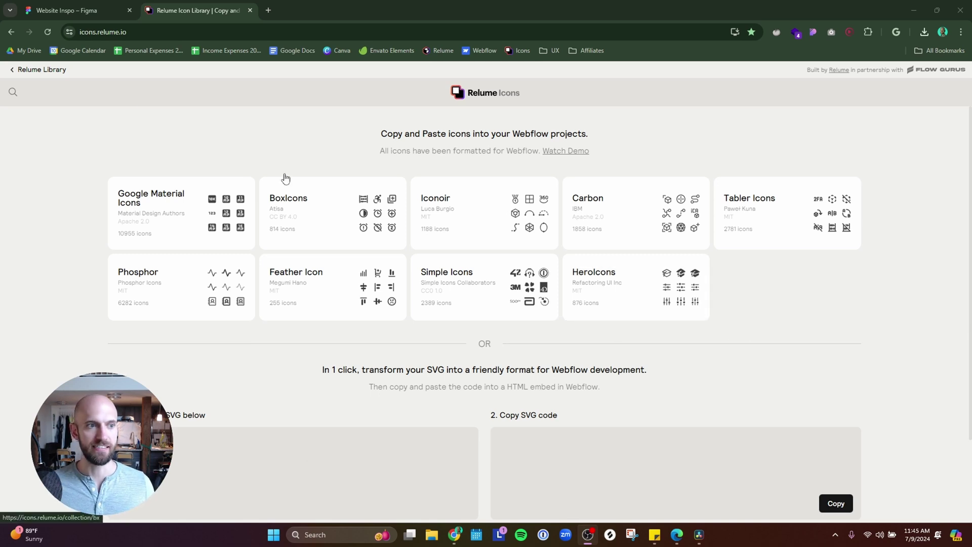
Step: Search the Relume icon library for 'home' and open a house icon's options
click(13, 91)
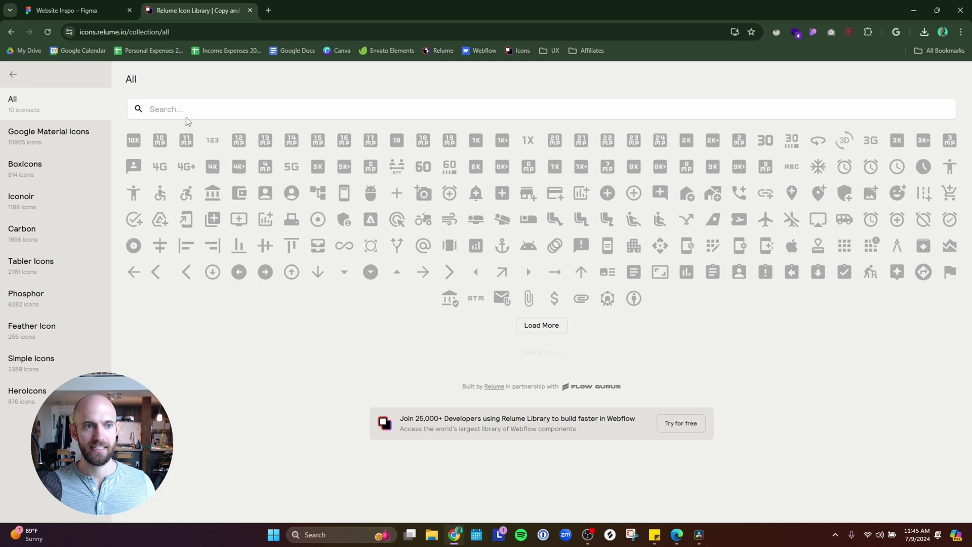
click(184, 114)
text(home)
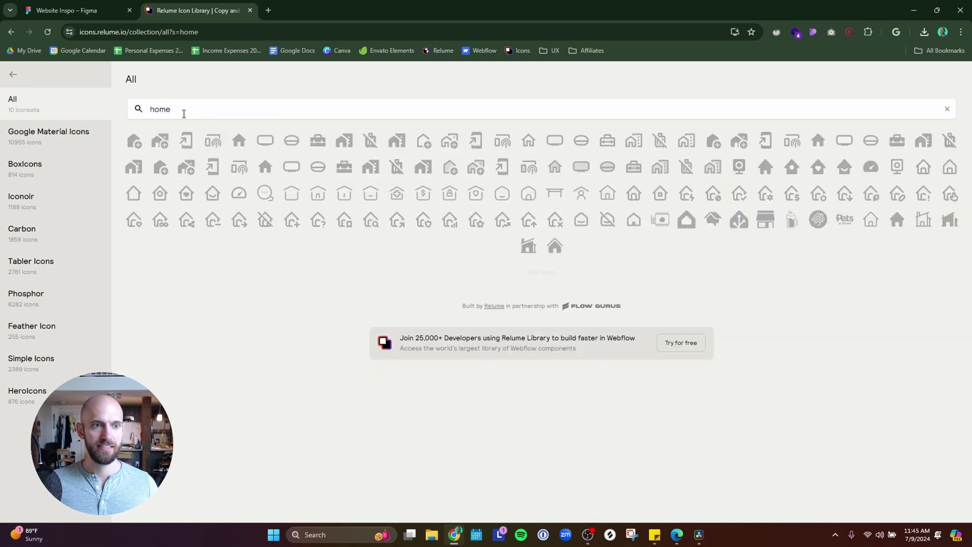
click(241, 138)
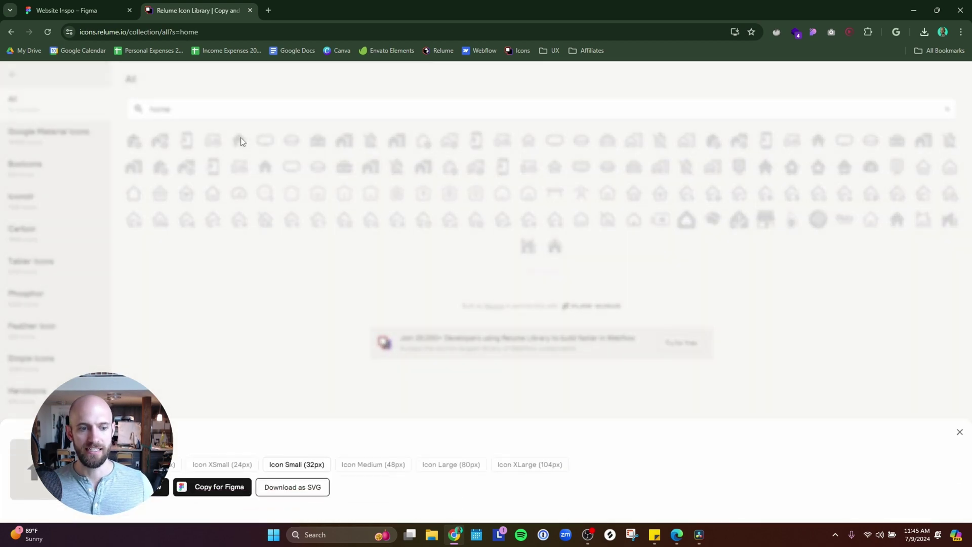
Step: Copy the house icon and paste it into a new 100×100 frame in Figma
click(218, 487)
click(51, 16)
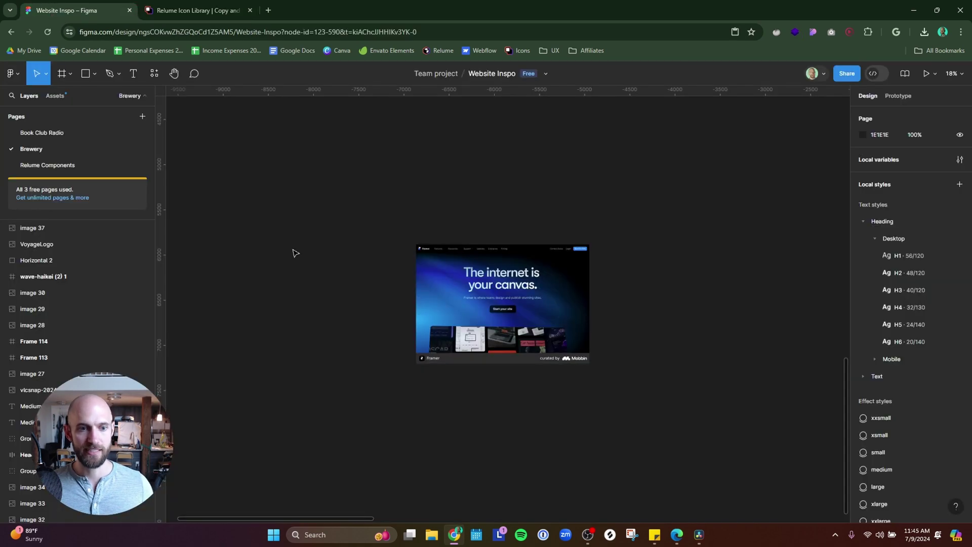
scroll(295, 261, up, 4)
key(f)
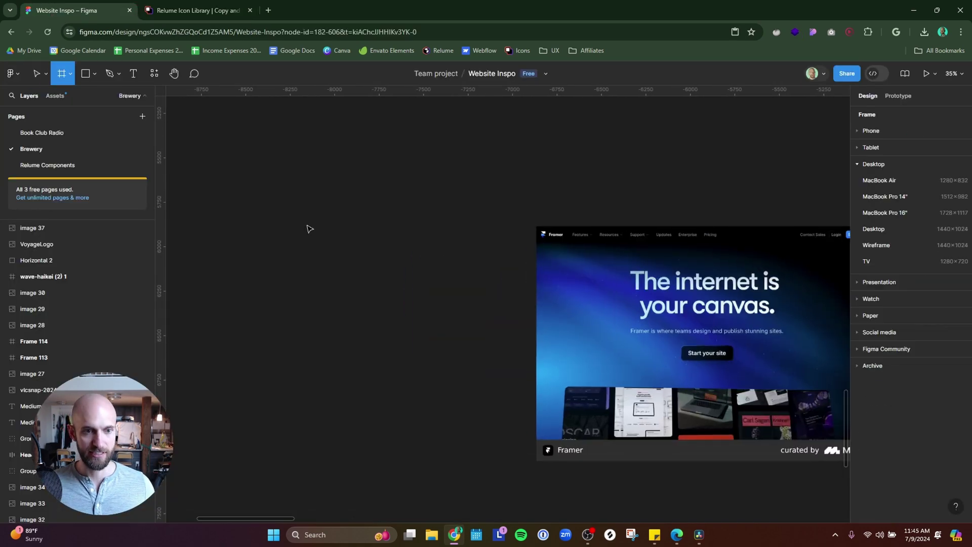
click(307, 226)
scroll(307, 232, up, 3)
scroll(306, 231, up, 5)
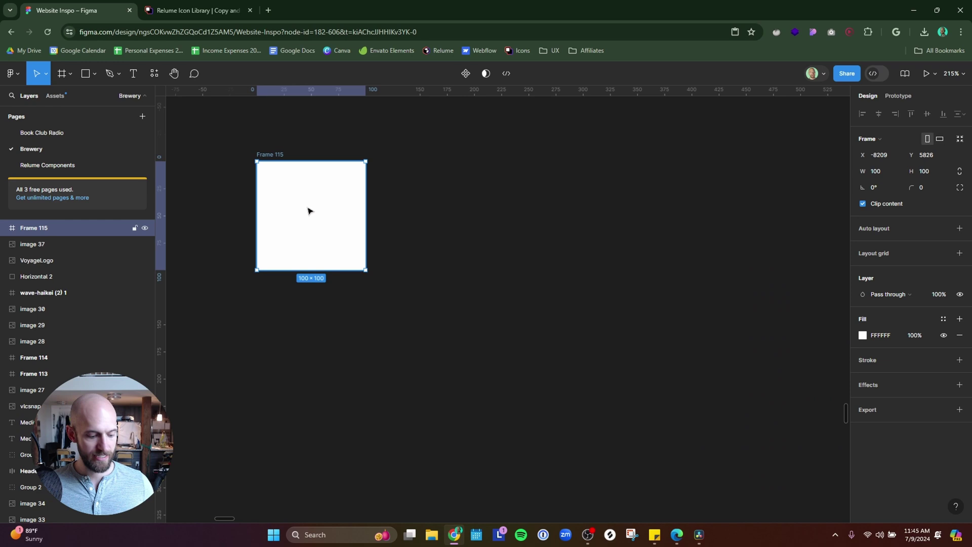
key(ctrl+v)
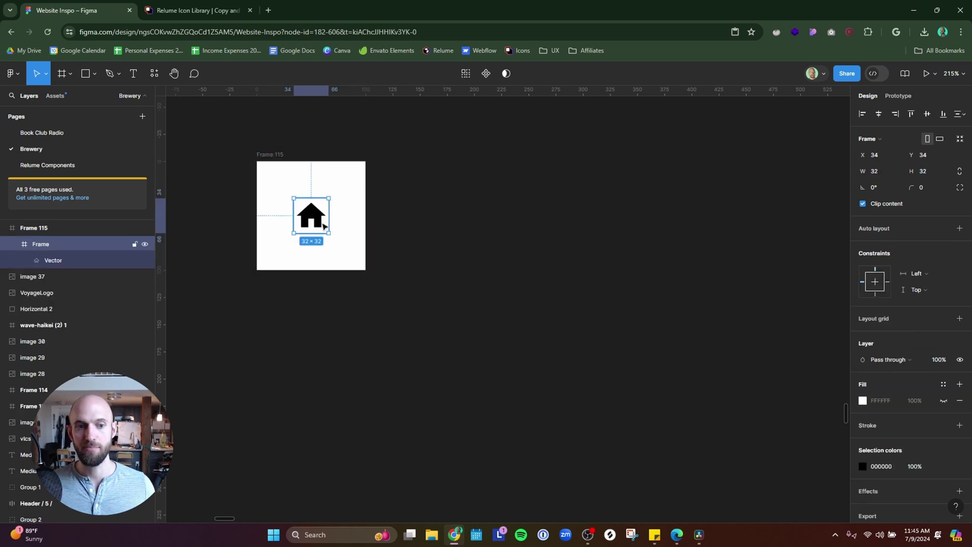
Step: Recolour the pasted house icon magenta (FA13E3)
click(862, 466)
click(841, 265)
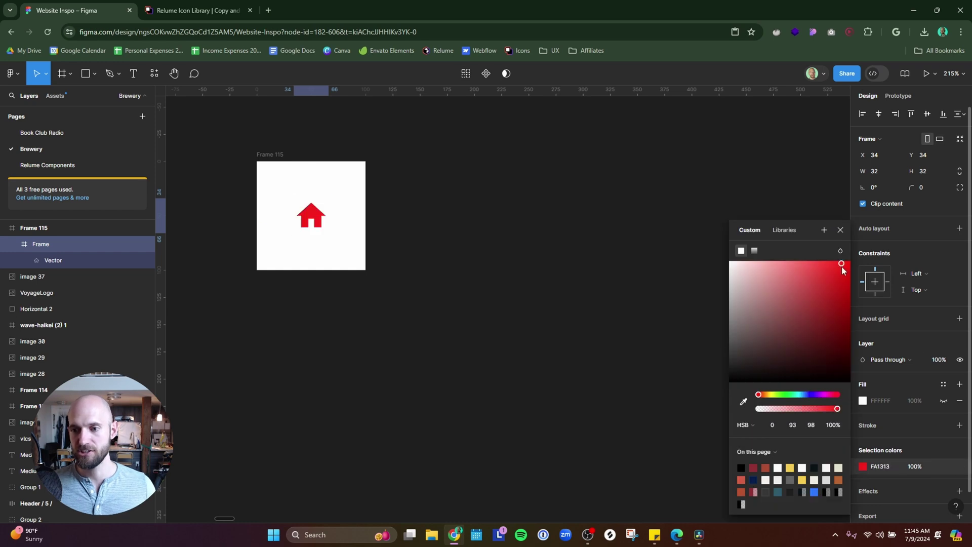
click(760, 395)
drag(759, 395, 827, 391)
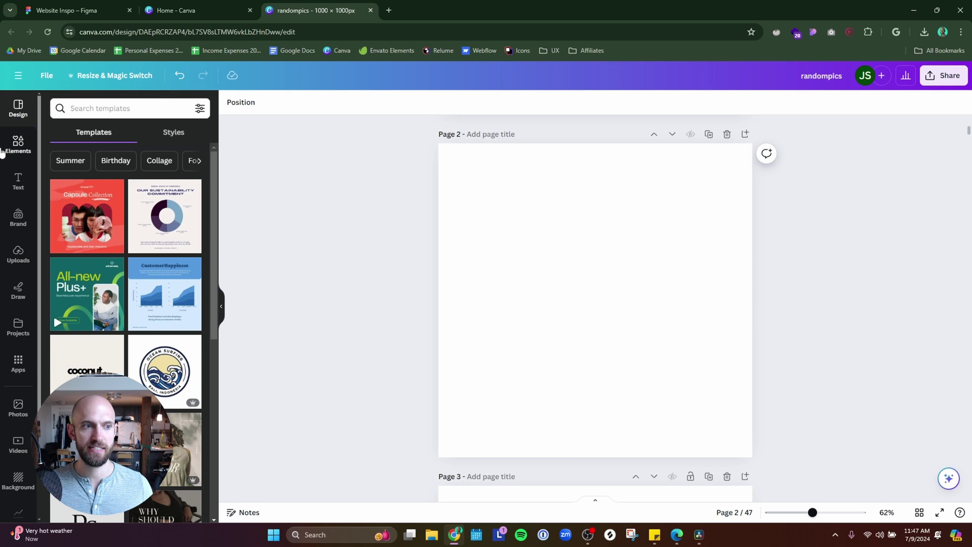
Step: Search Canva's Elements for 'capybara' and add the brown capybara graphic to Page 2
click(18, 145)
click(110, 108)
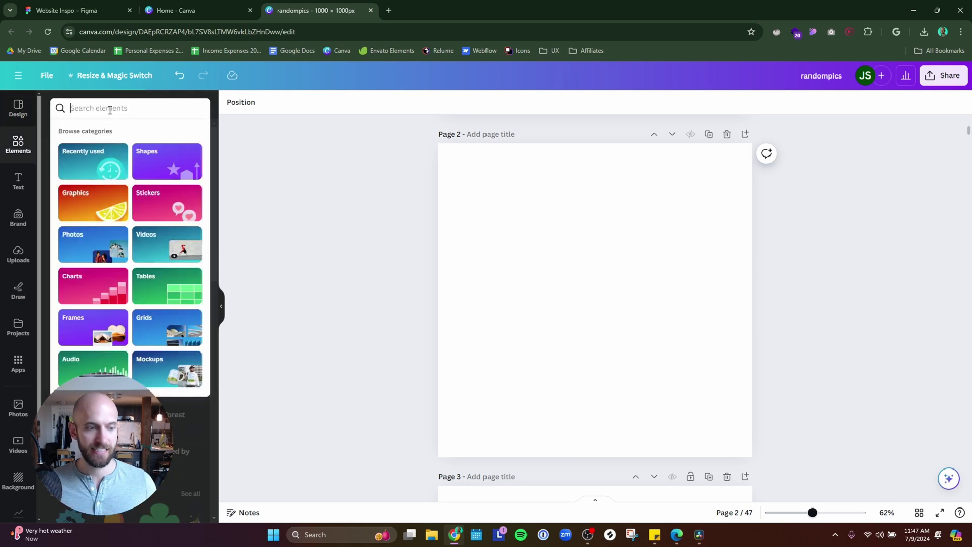
text(capybara)
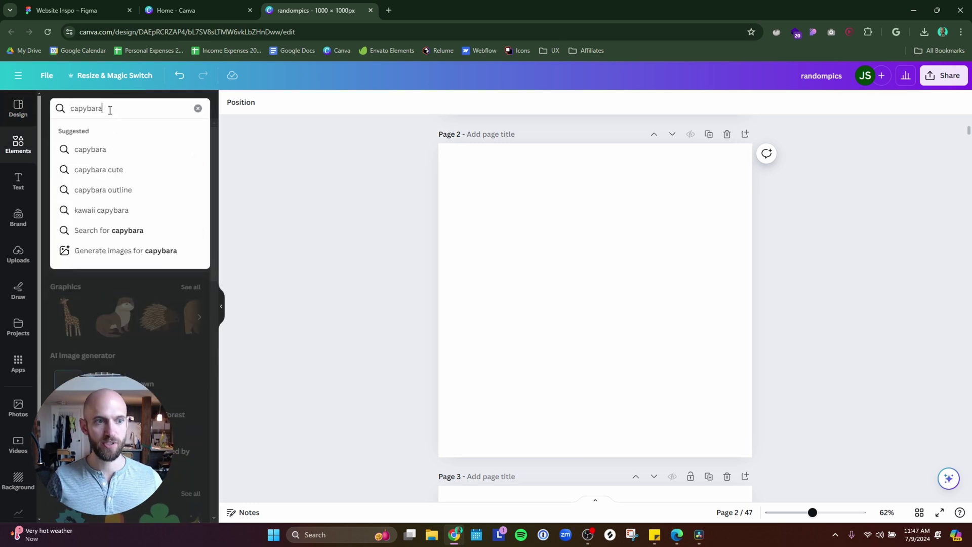
key(Return)
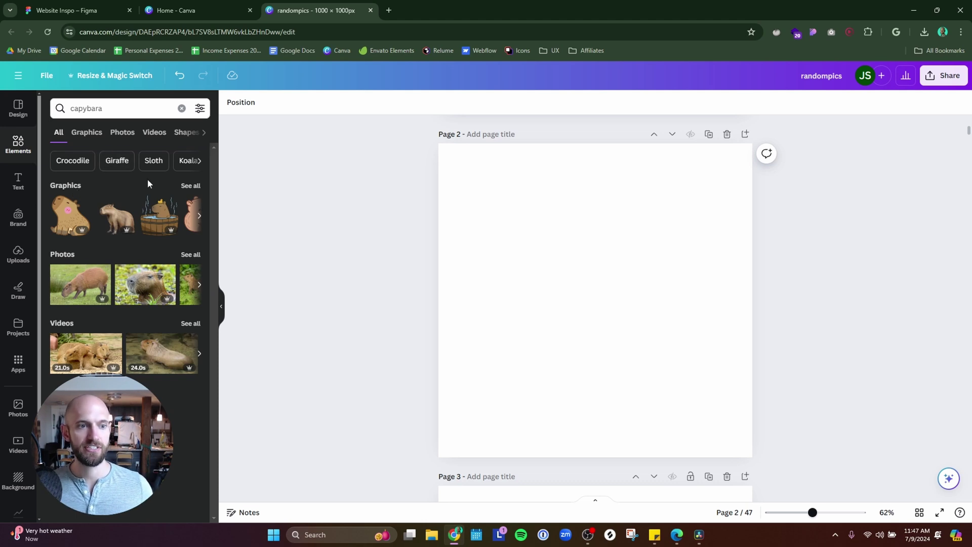
click(190, 186)
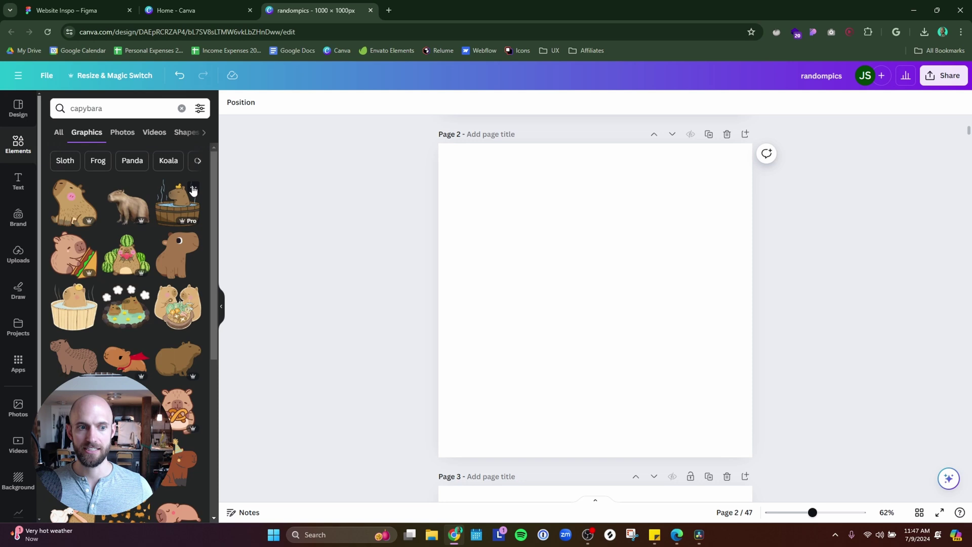
click(176, 263)
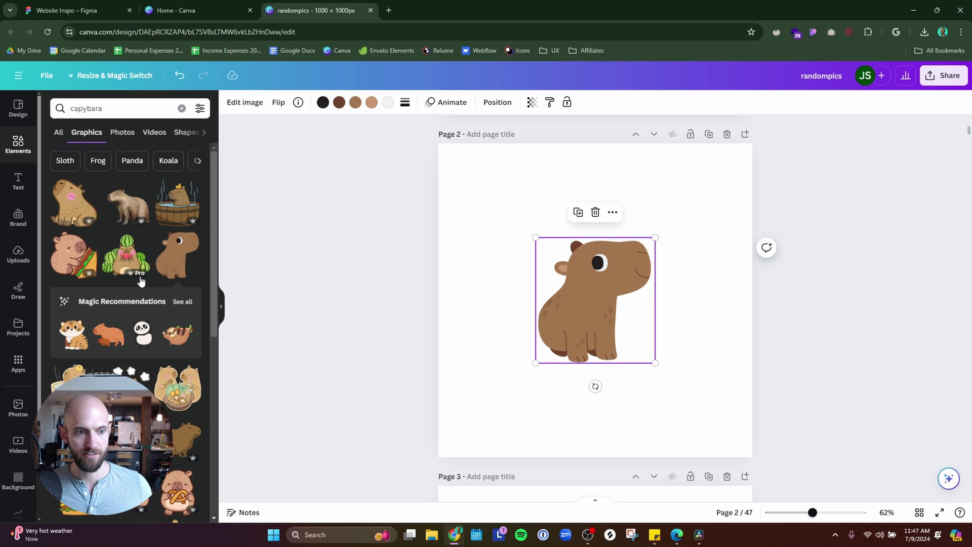
Step: Enlarge the capybara by its corner handle until it nearly fills the page
mouse_move(141, 277)
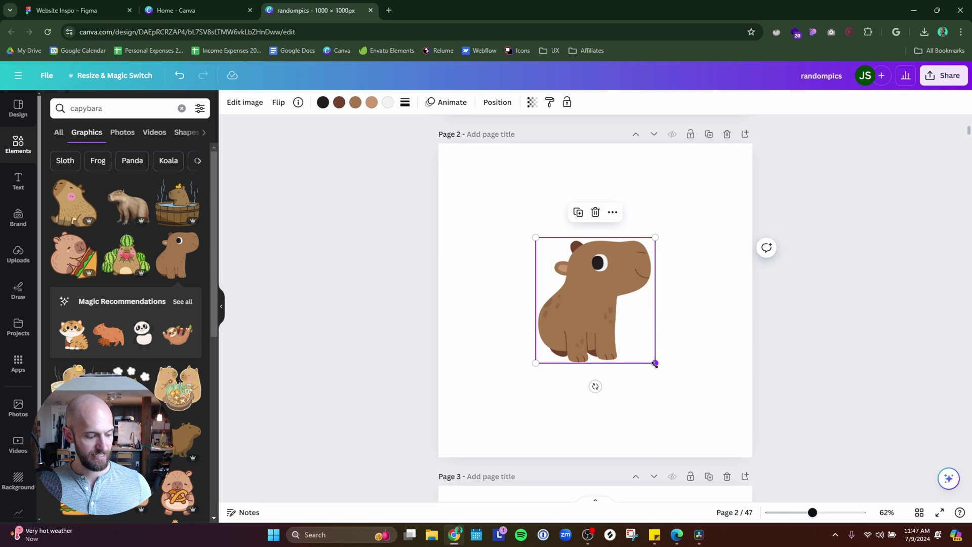
drag(654, 363, 730, 441)
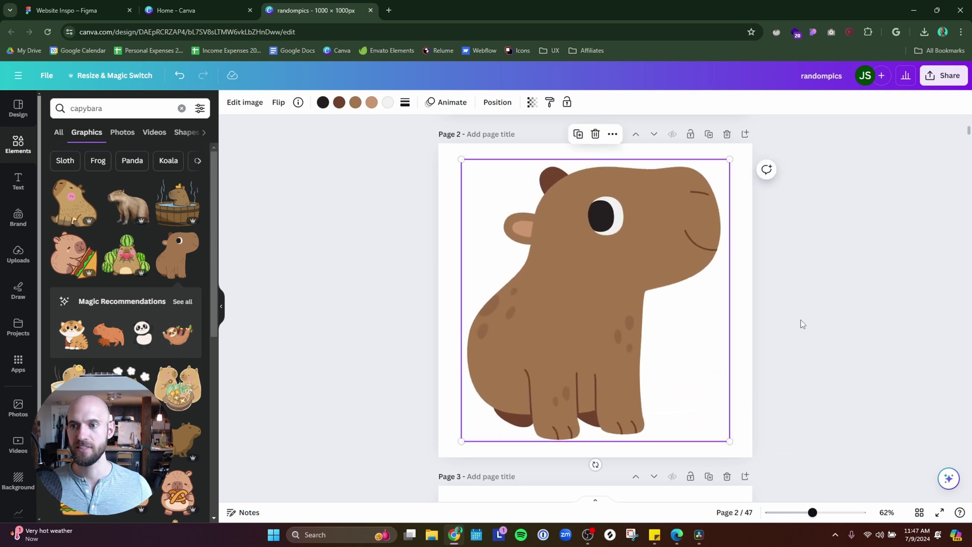
click(806, 329)
Step: Download only the current page, Page 2, as a PNG from Share > Download
click(741, 353)
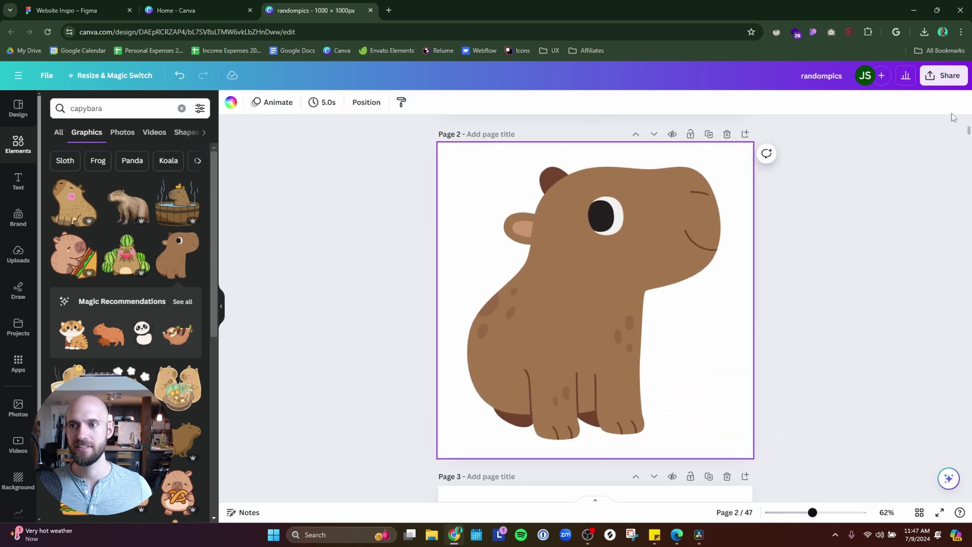
click(945, 76)
click(826, 333)
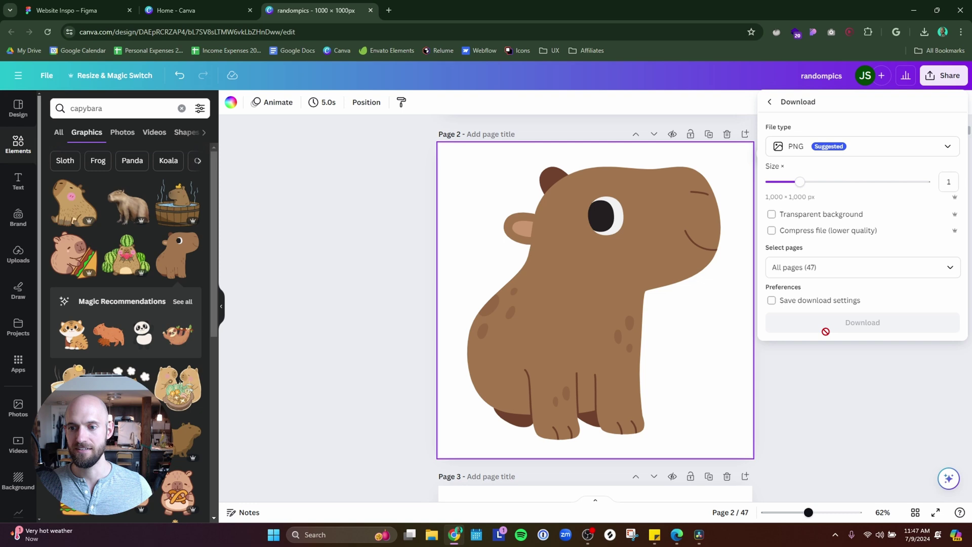
click(948, 267)
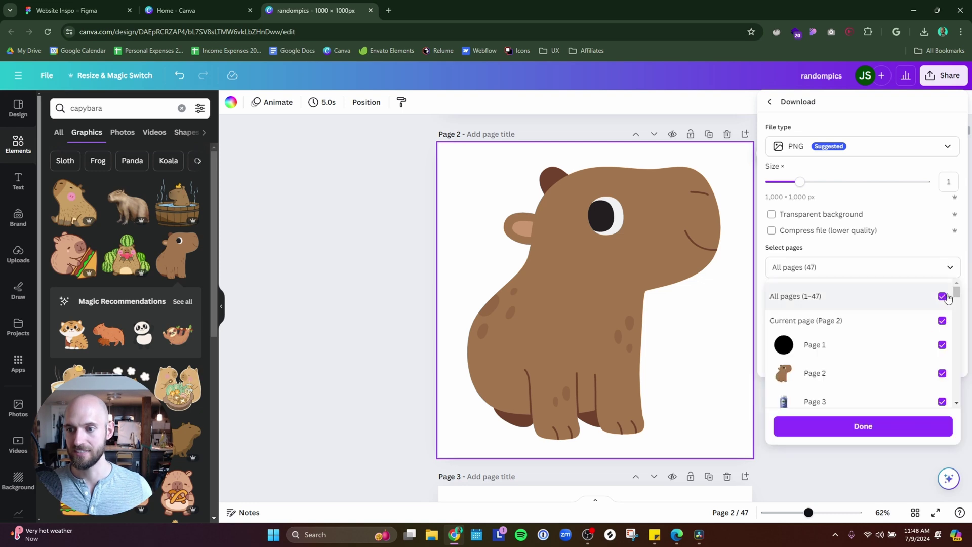
click(942, 296)
click(942, 321)
click(876, 427)
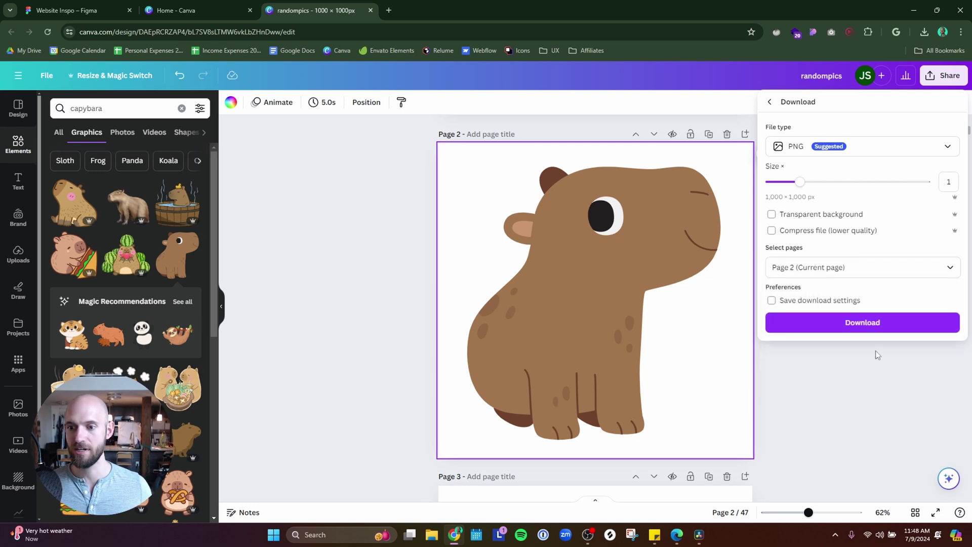
click(875, 324)
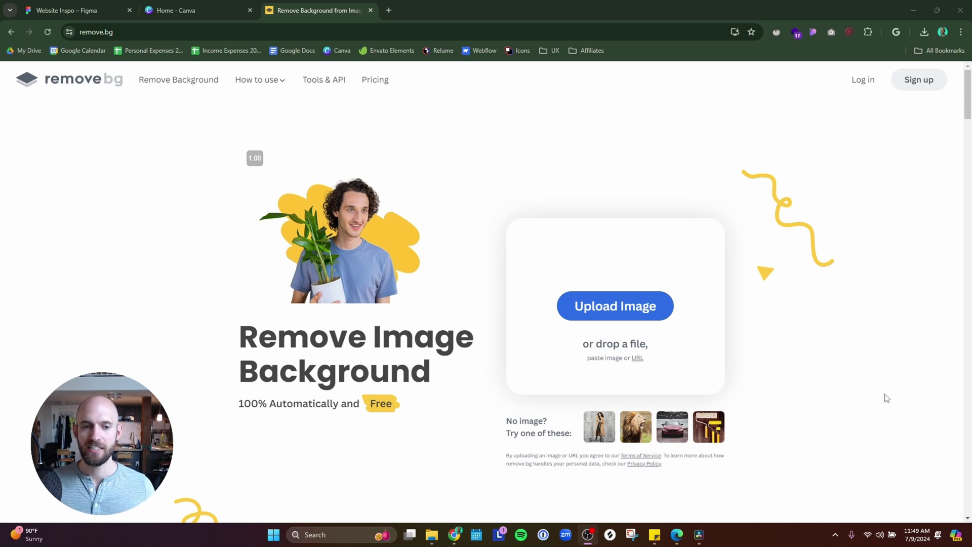
Step: Drag 'randompics (4)' from the Downloads folder onto remove.bg's upload area
click(432, 538)
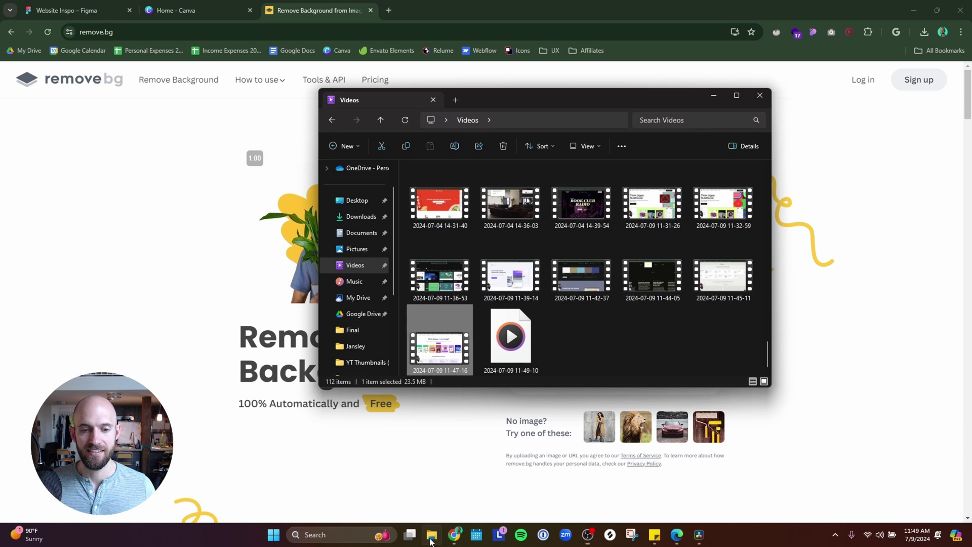
click(361, 216)
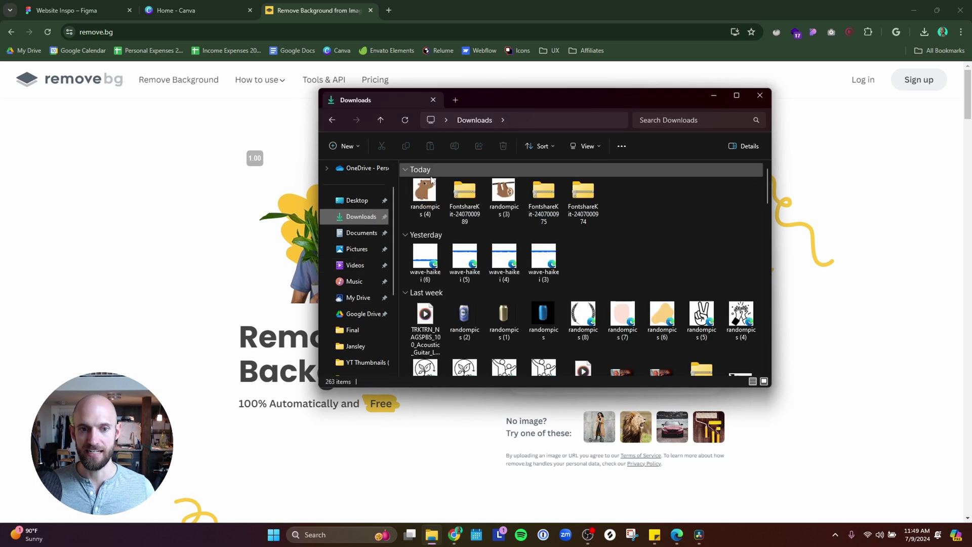
drag(424, 191, 793, 376)
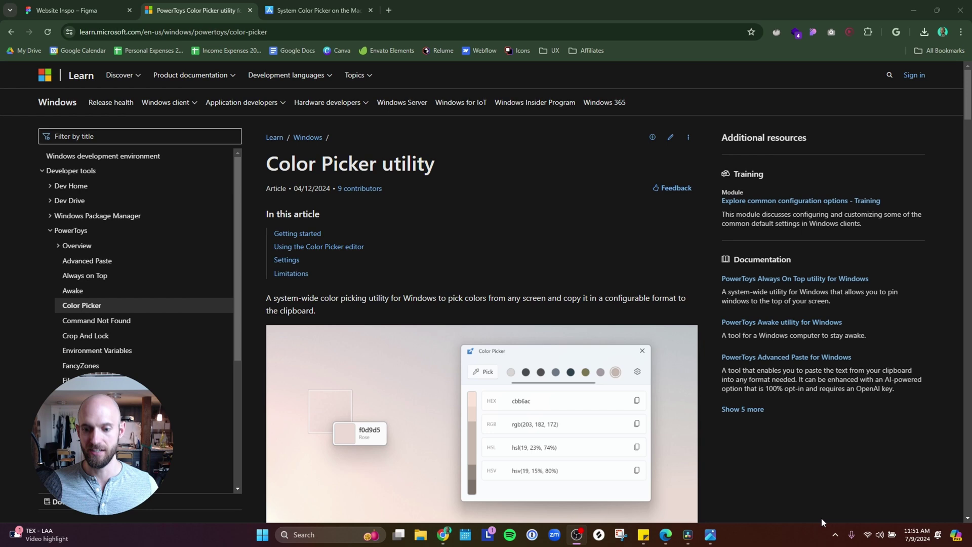
Step: Open the background-free capybara image in the Photos viewer from the taskbar
click(710, 534)
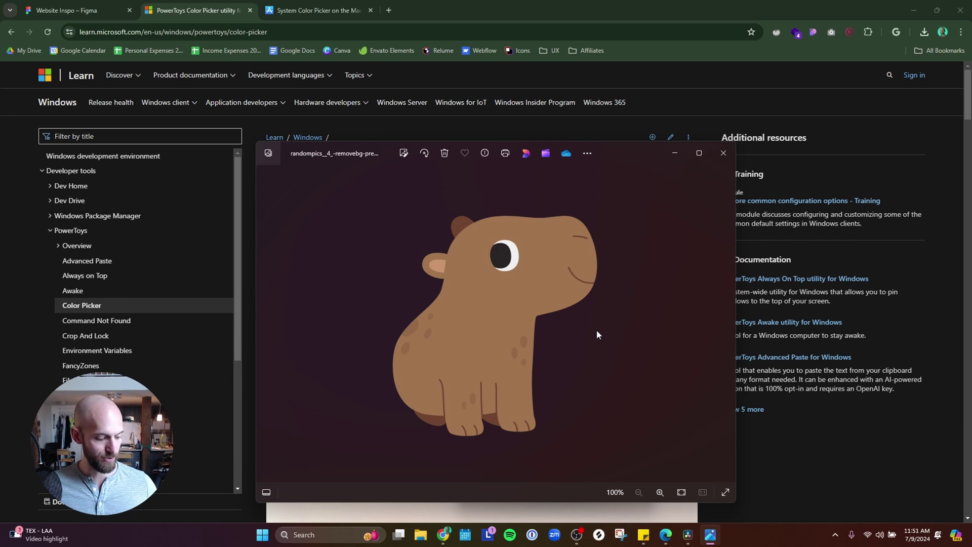
Step: Sample the capybara's brown with PowerToys Color Picker and copy its hex code A1744E
key(super+shift+c)
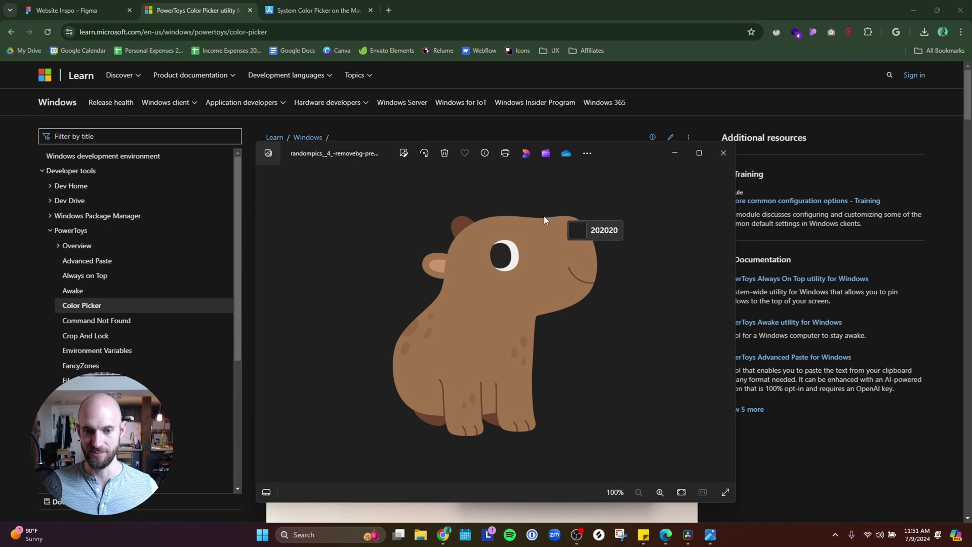
click(474, 308)
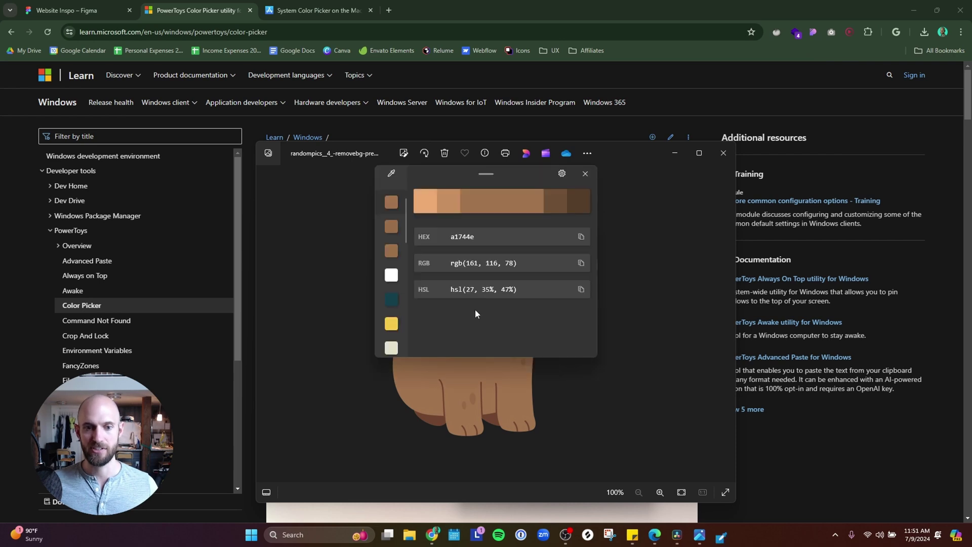
click(581, 236)
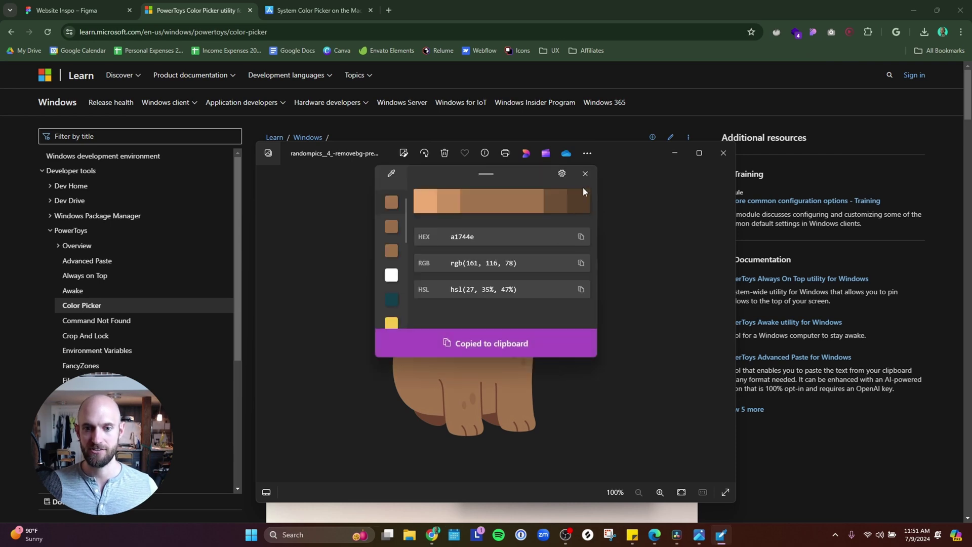
Step: Close the colour editor and image viewer, then show the Mac System Color Picker page
click(585, 173)
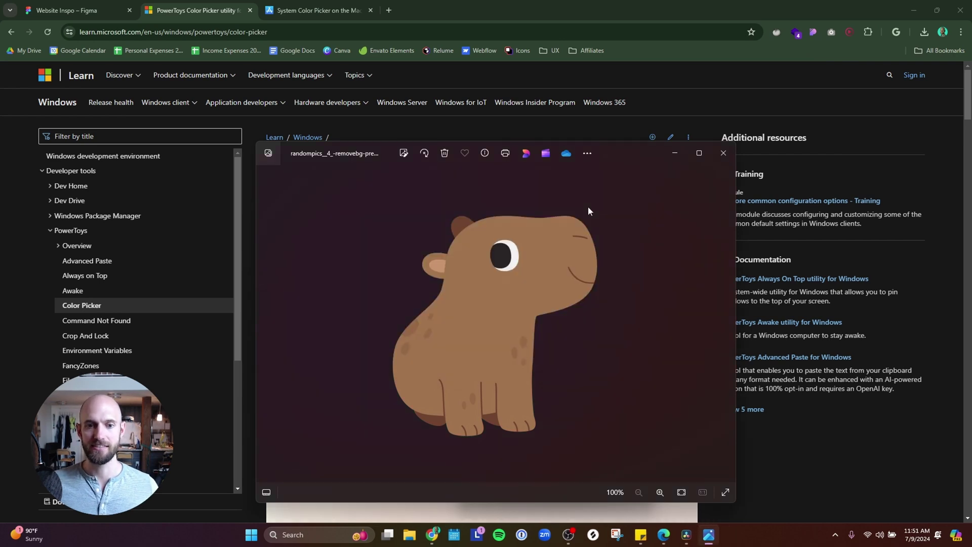
click(723, 153)
click(317, 11)
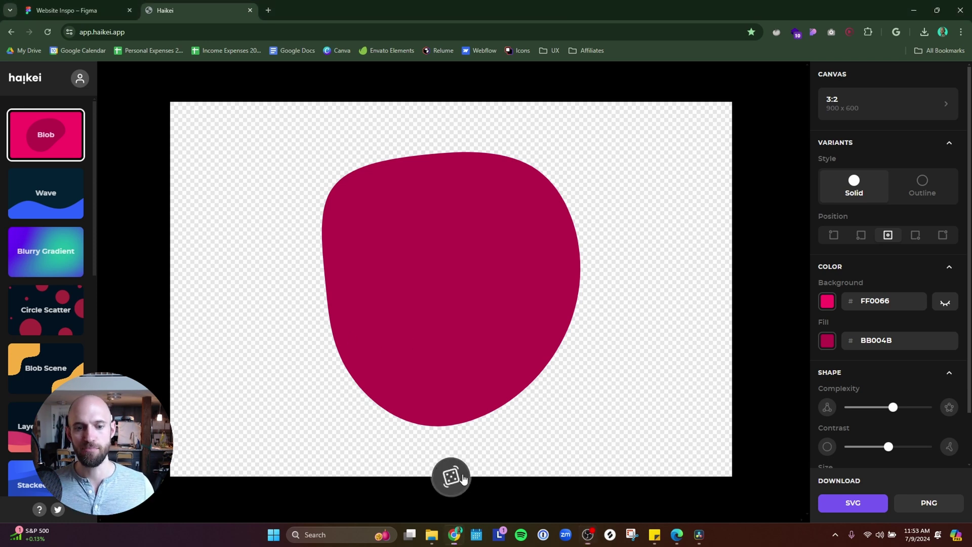
Step: Randomize the blob twice, then switch to Wave with a transparent background
click(462, 478)
click(462, 478)
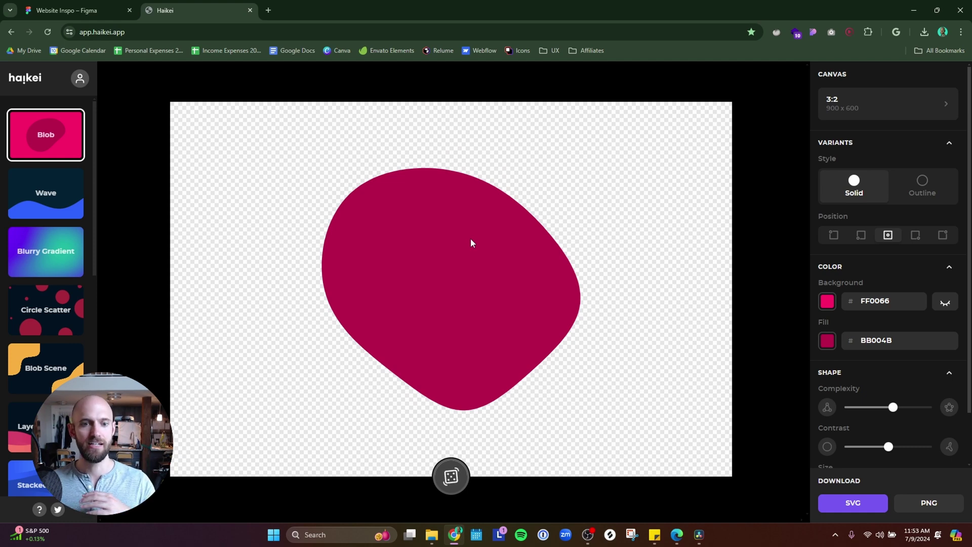
click(49, 199)
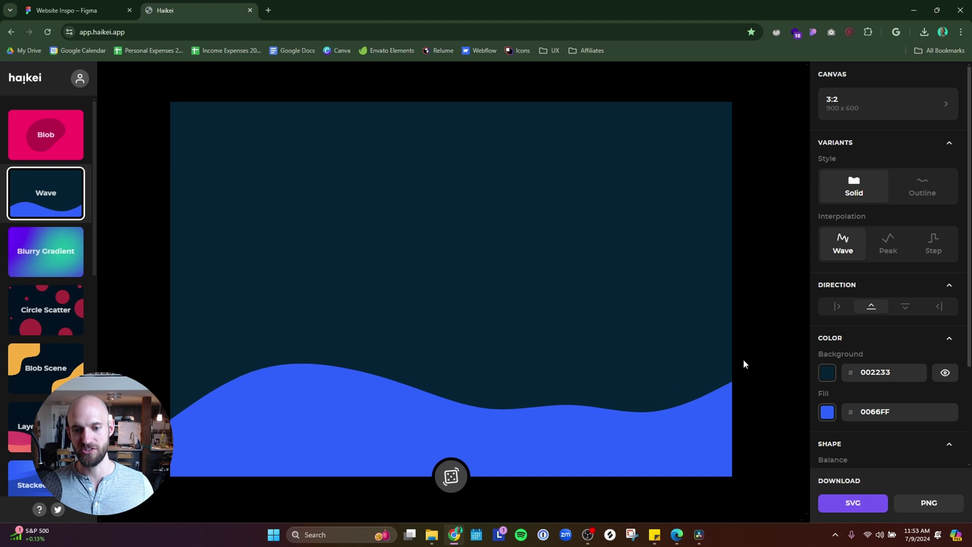
click(945, 373)
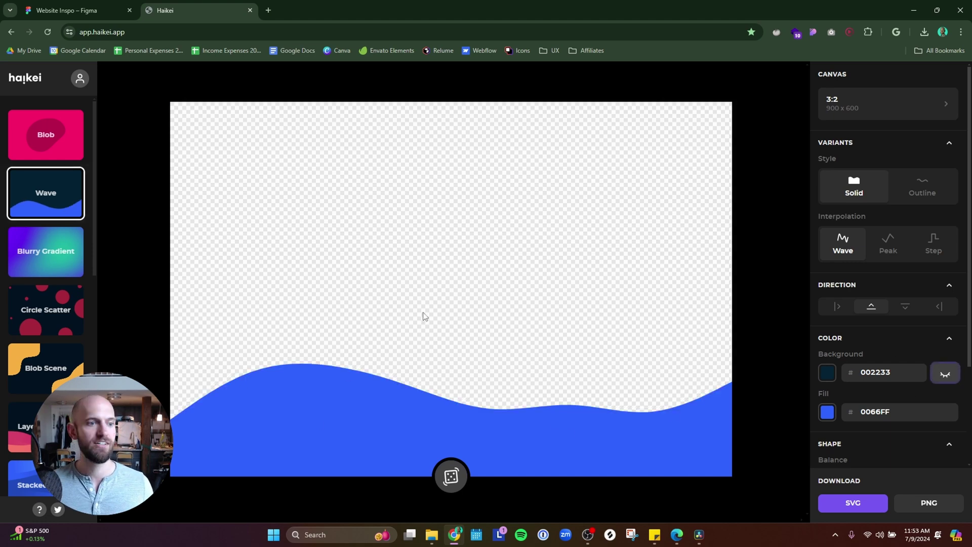
Step: Preview Blurry Gradient, Circle Scatter, Blob Scene and the peak generators, ending on Low Poly Grid
click(52, 260)
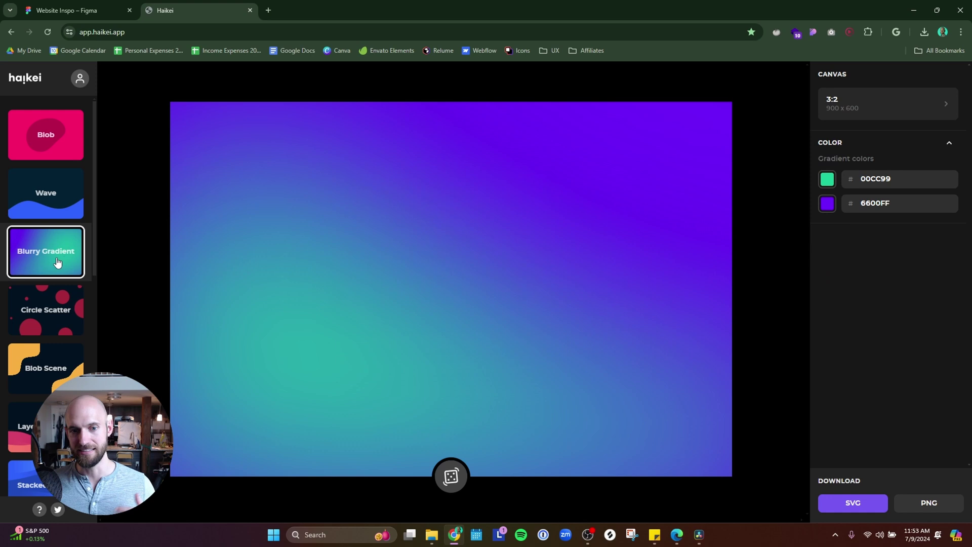
click(53, 315)
click(47, 370)
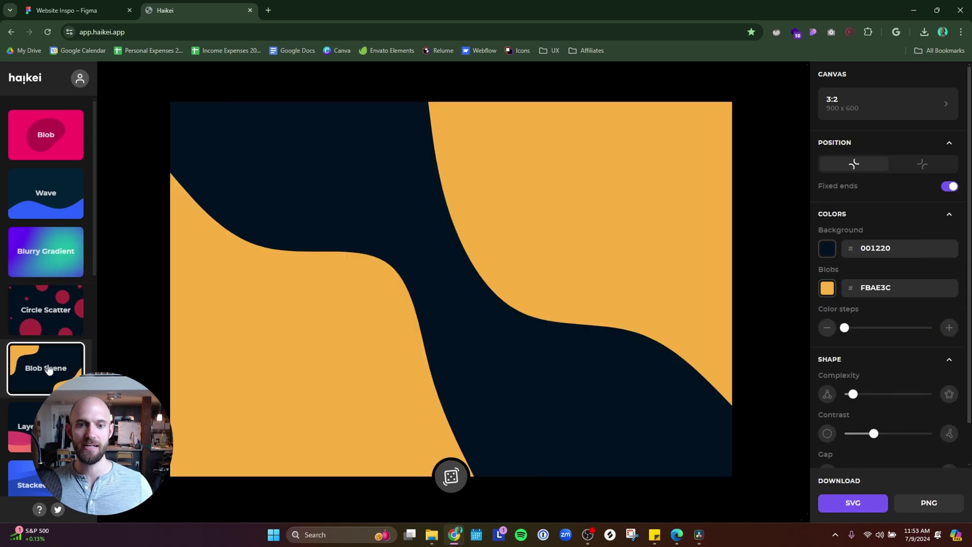
scroll(46, 253, down, 5)
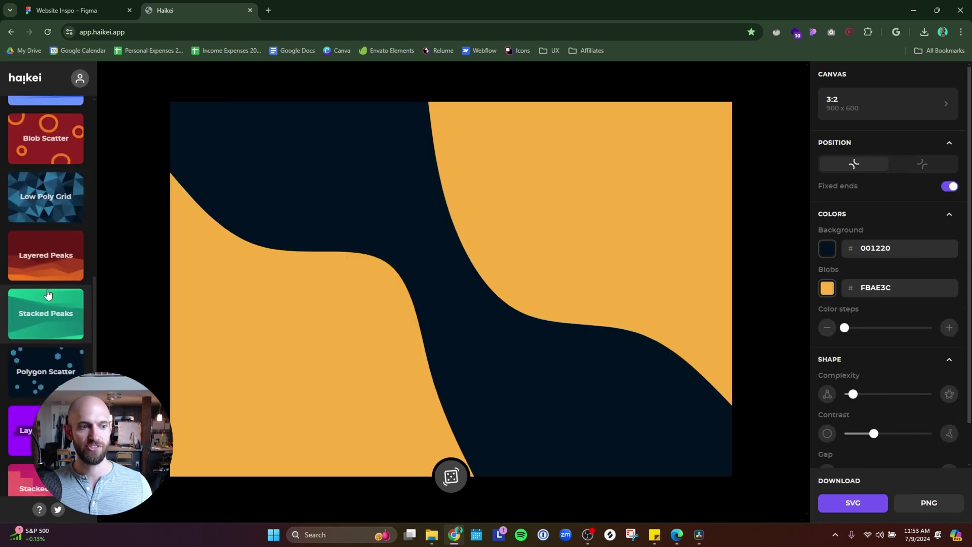
click(45, 314)
click(47, 253)
click(53, 196)
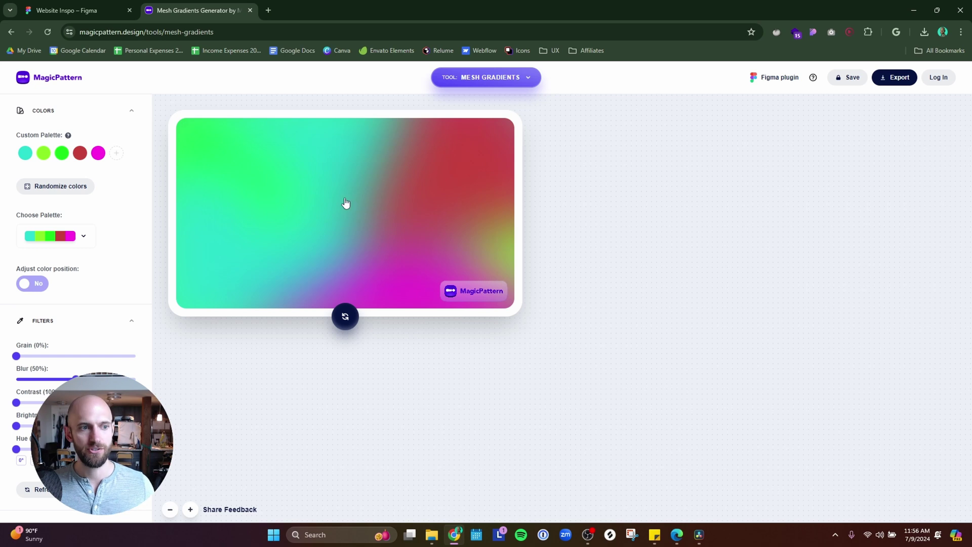
Step: Randomize the mesh gradient's palette colours three times
click(59, 189)
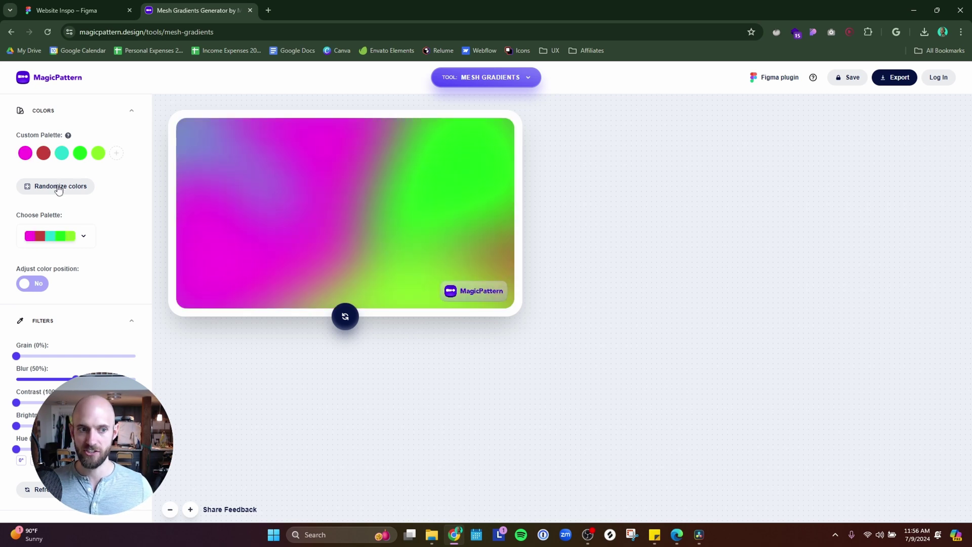
click(58, 189)
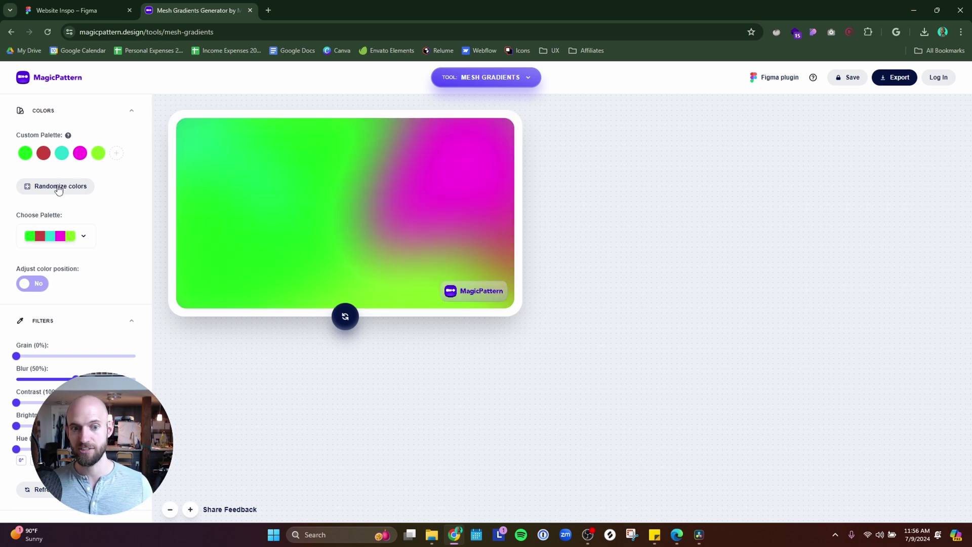
click(58, 189)
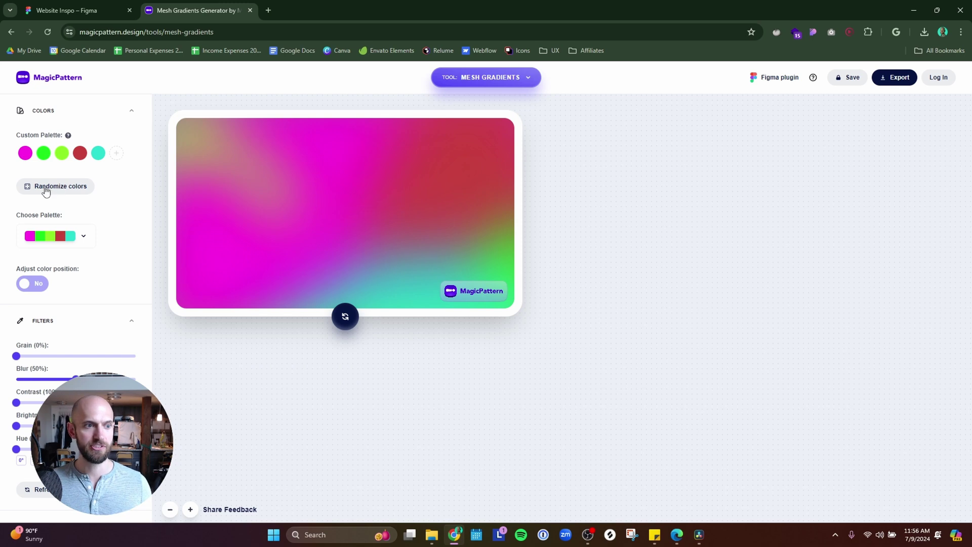
Step: Lighten the magenta palette colour to a softer pink, E977DC
click(25, 154)
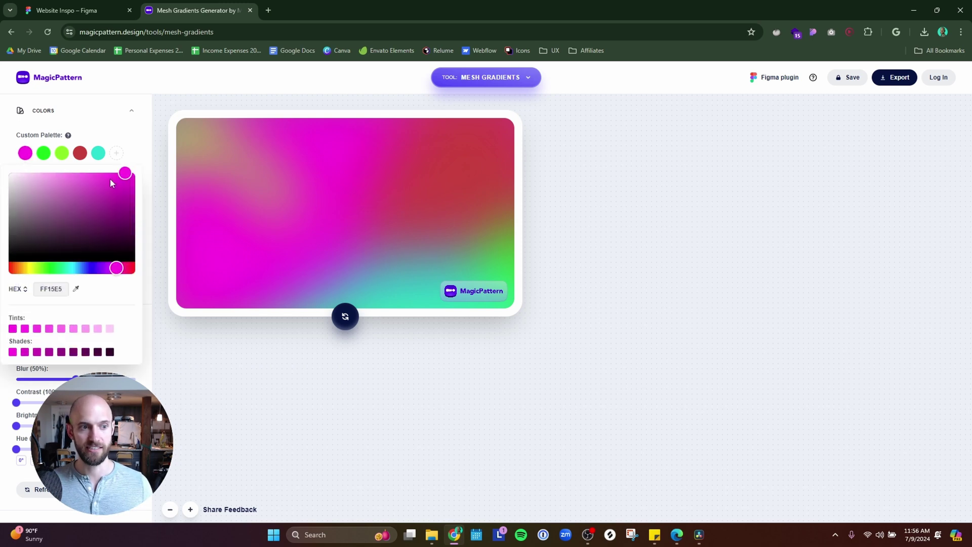
drag(112, 183, 71, 183)
click(154, 306)
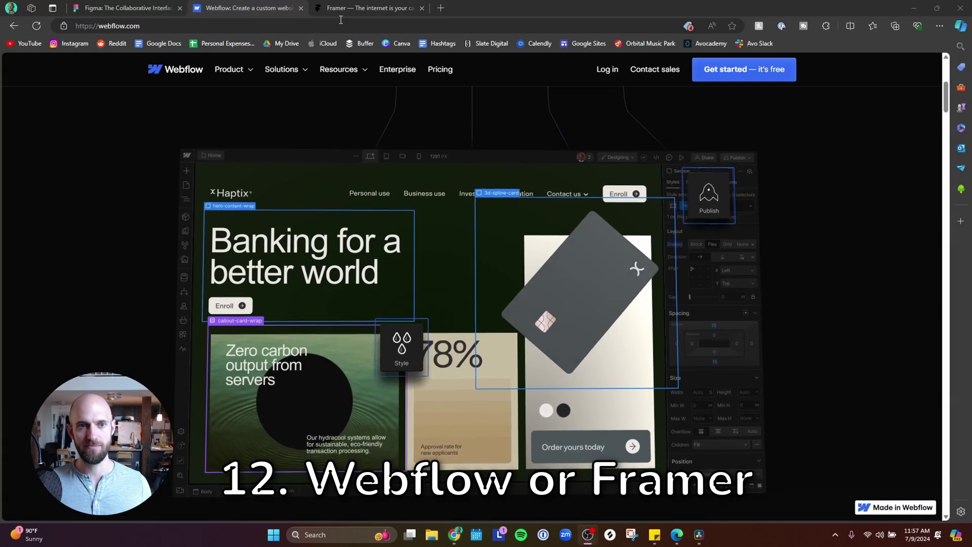
Step: Move from the Webflow tab to Framer, then bring up the Figma homepage tab
key(ctrl+Tab)
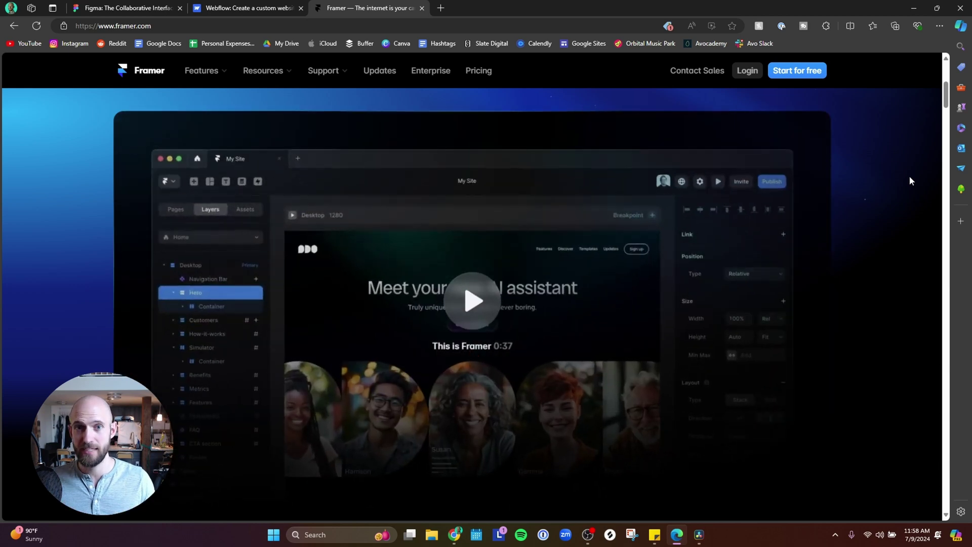
click(126, 8)
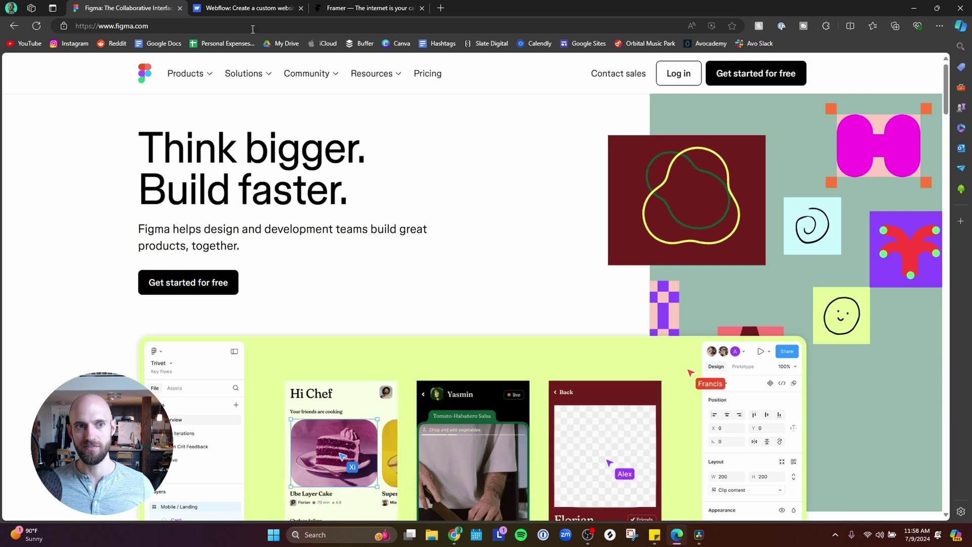
click(254, 9)
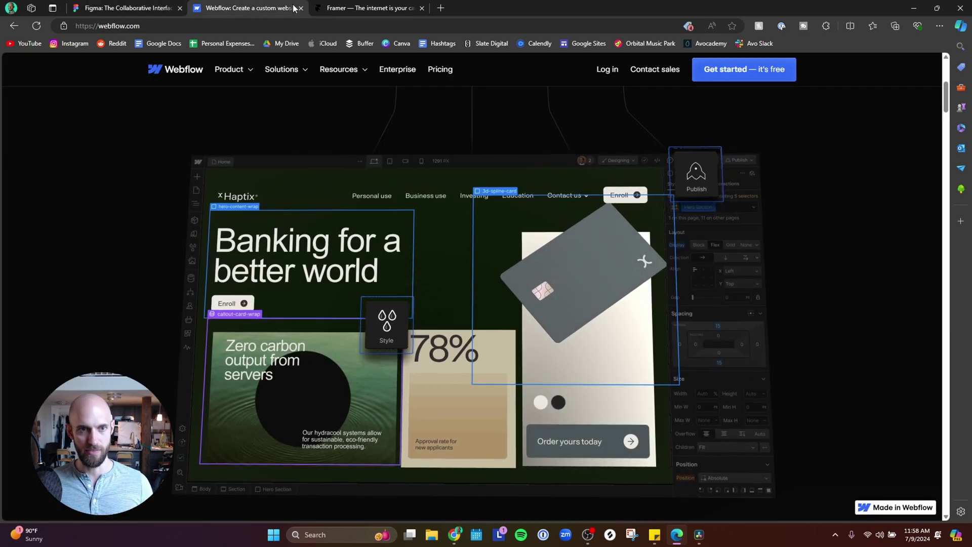
click(337, 8)
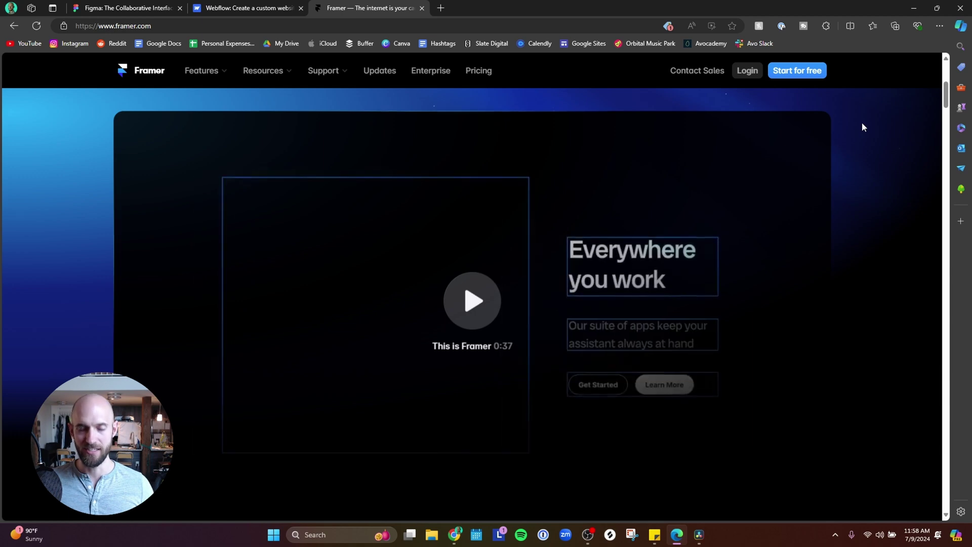
click(250, 8)
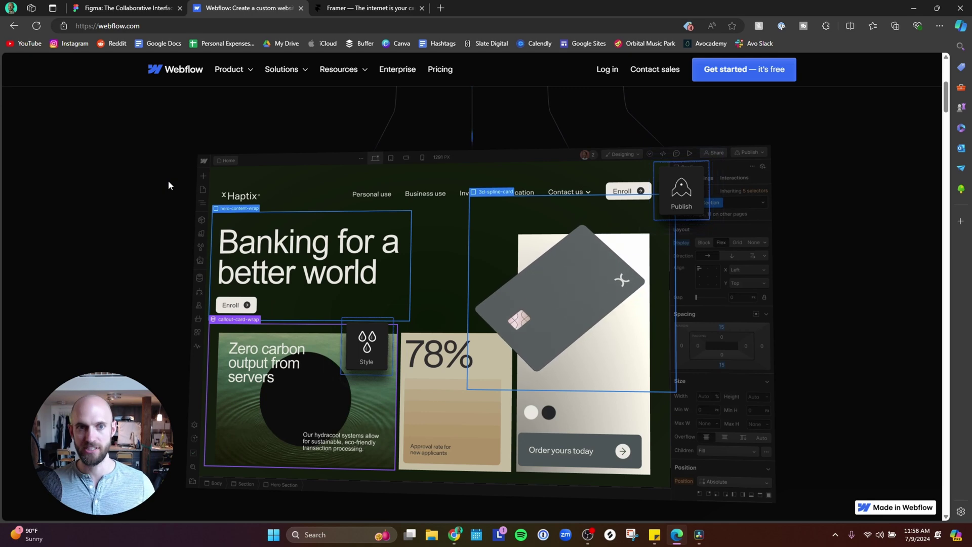
click(369, 8)
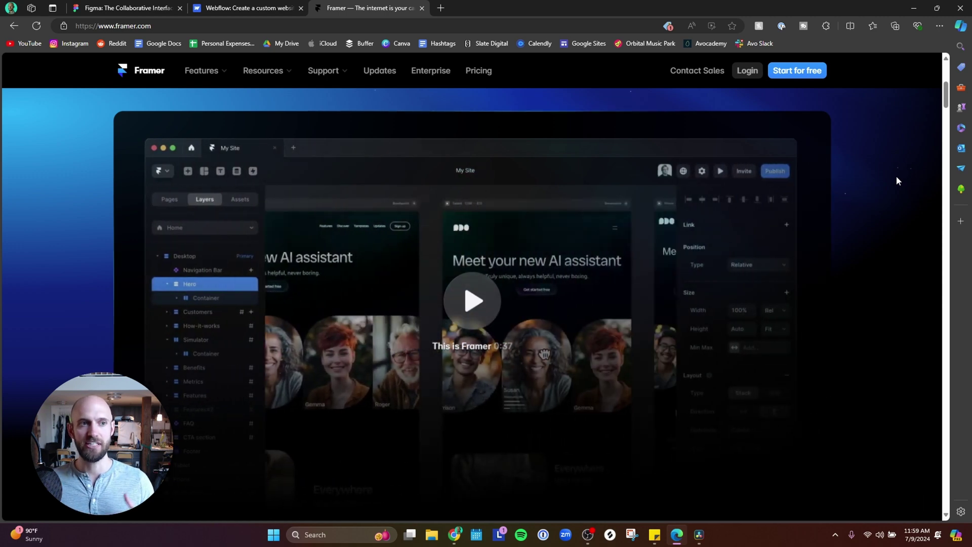
click(130, 9)
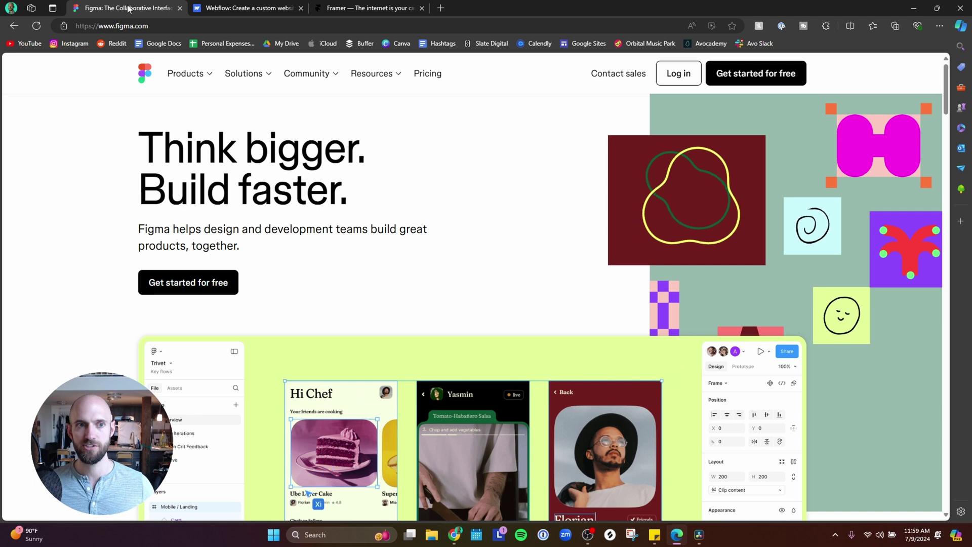
Step: Switch to the Webflow tab, then on to the Framer homepage
click(239, 11)
click(357, 8)
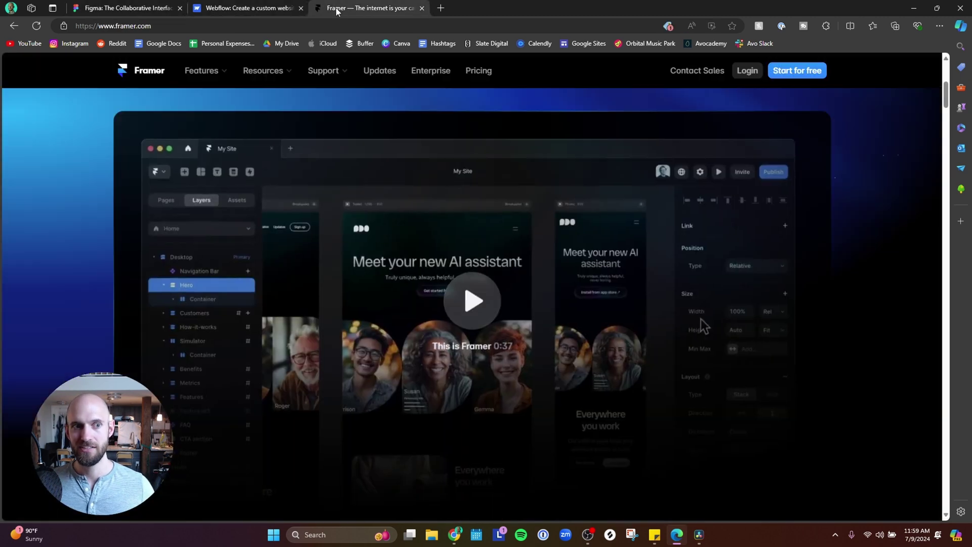